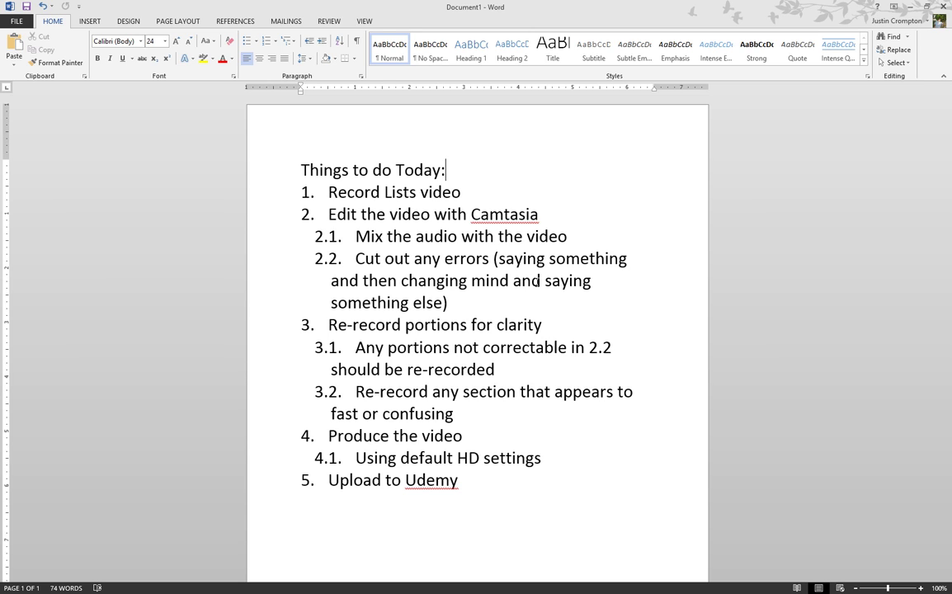
Step: Add the third-level item "Record audio after screencast" beneath "Mix the audio with the video"
{"action": "left_click", "coordinate": [571, 232]}
{"action": "key", "text": "Return"}
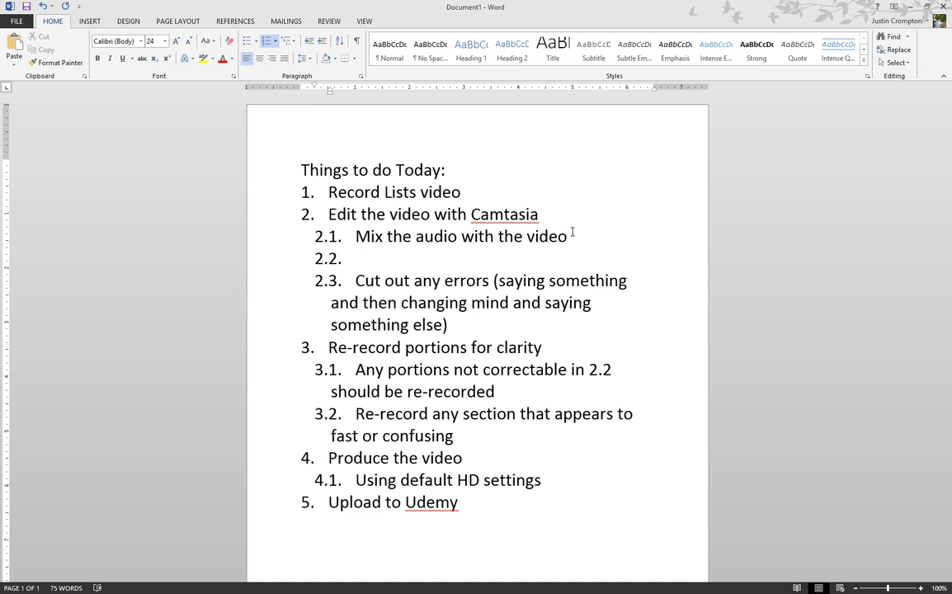
{"action": "key", "text": "Tab"}
{"action": "type", "text": "Record a"}
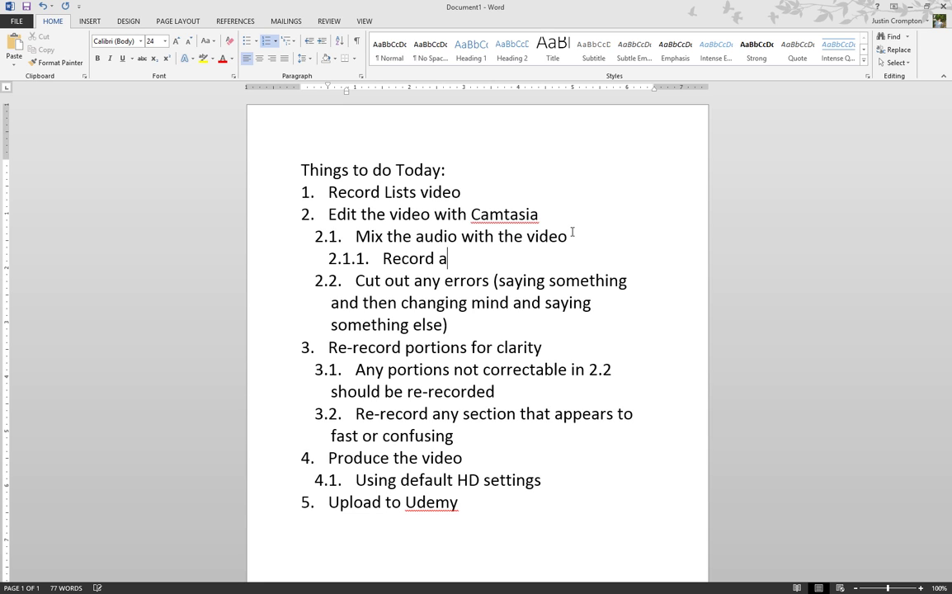
{"action": "type", "text": "udio after scre"}
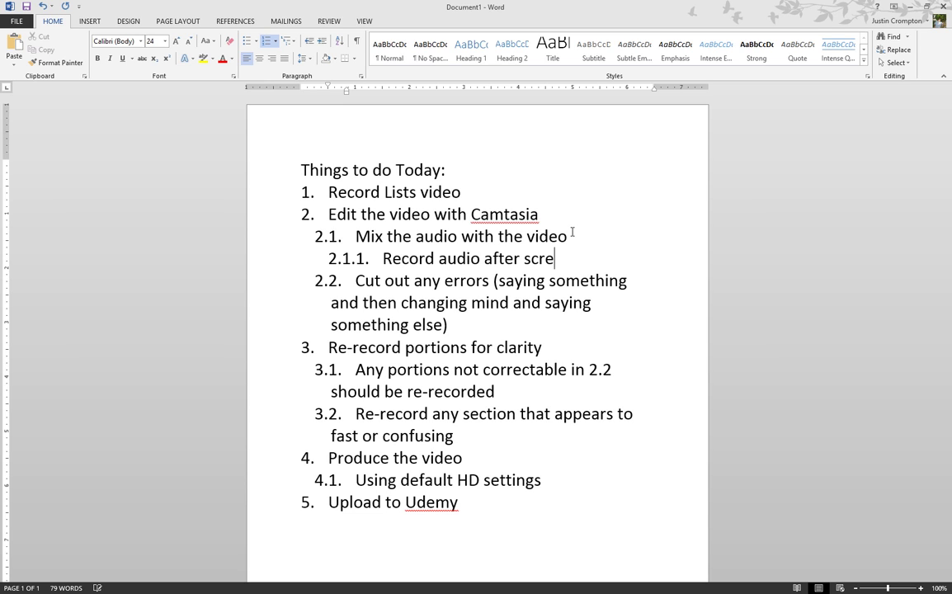
{"action": "type", "text": "encast"}
Step: Add the fourth-level item "Mix with any music" beneath "Record audio after screencast"
{"action": "key", "text": "Return"}
{"action": "key", "text": "Tab"}
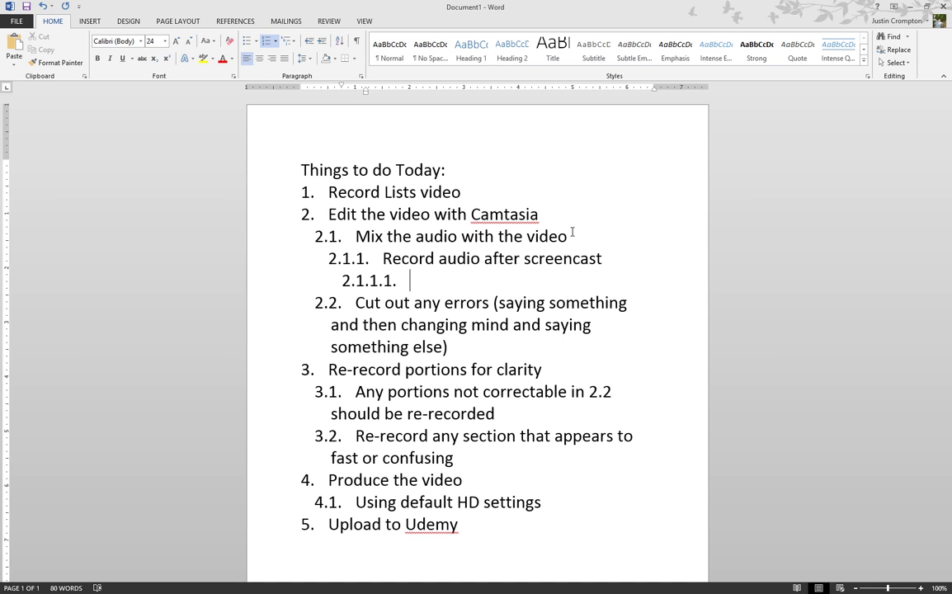
{"action": "type", "text": "R"}
{"action": "key", "text": "BackSpace"}
{"action": "type", "text": "Mix with any"}
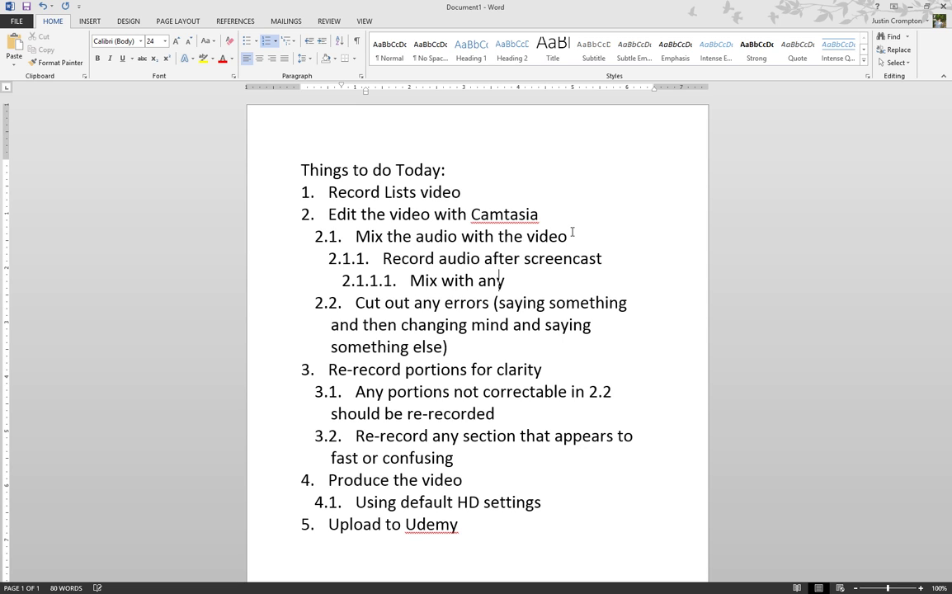
{"action": "type", "text": " music"}
Step: Add an empty list item below "Mix with any music" and demote it to the ninth list level
{"action": "key", "text": "Return"}
{"action": "key", "text": "Tab"}
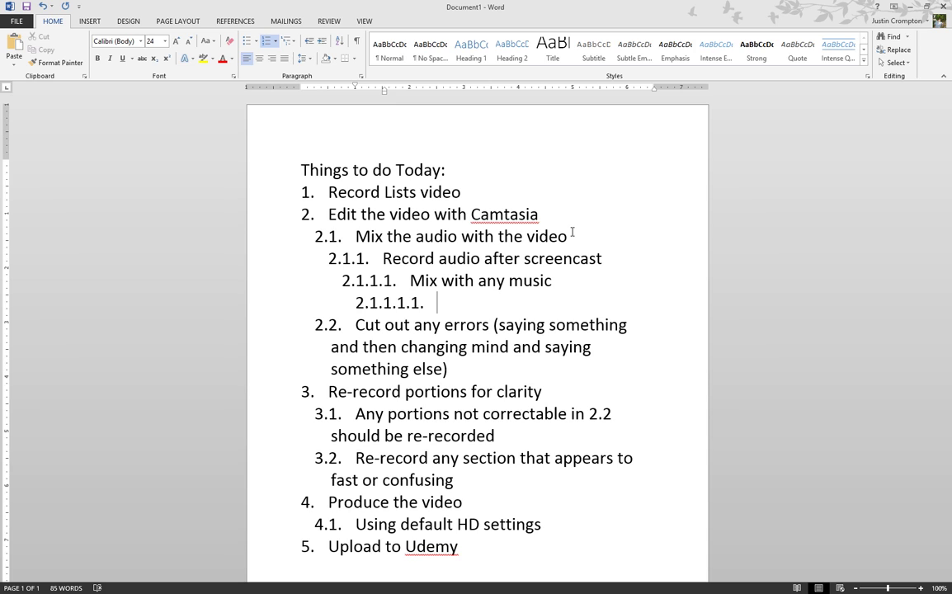
{"action": "key", "text": "Tab"}
{"action": "key", "text": "Tab"}
{"action": "key", "text": "Tab"}
{"action": "key", "text": "Tab"}
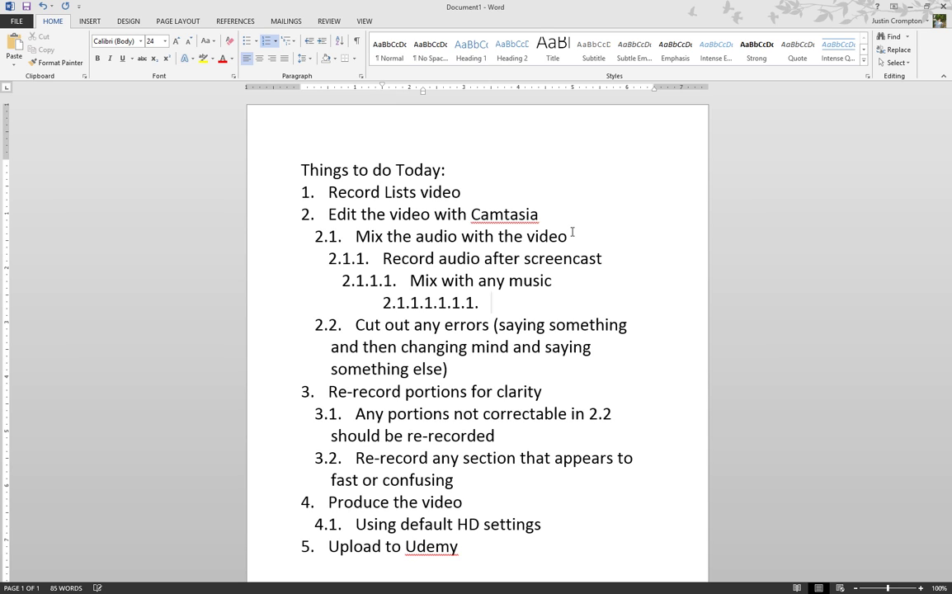
{"action": "key", "text": "Tab"}
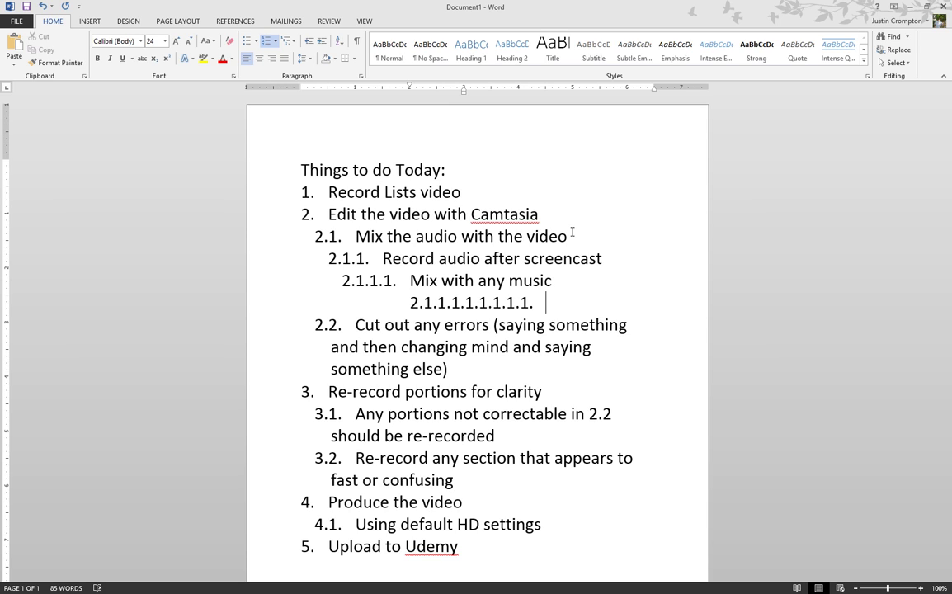
Step: Promote the empty list item to the third level, numbered 2.1.2
{"action": "key", "text": "shift+Tab"}
{"action": "key", "text": "shift+Tab"}
{"action": "key", "text": "shift+Tab"}
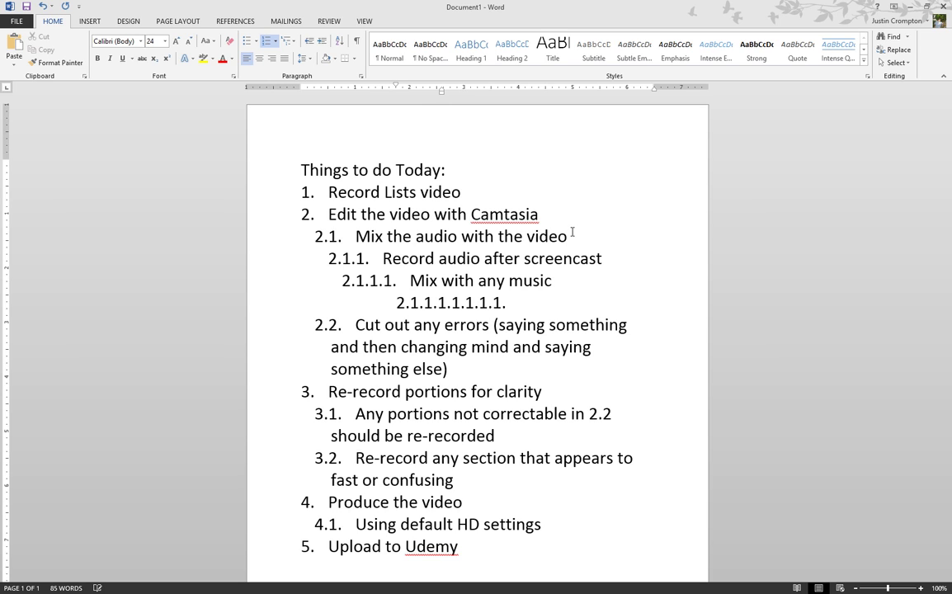
{"action": "key", "text": "shift+Tab"}
{"action": "key", "text": "shift+Tab"}
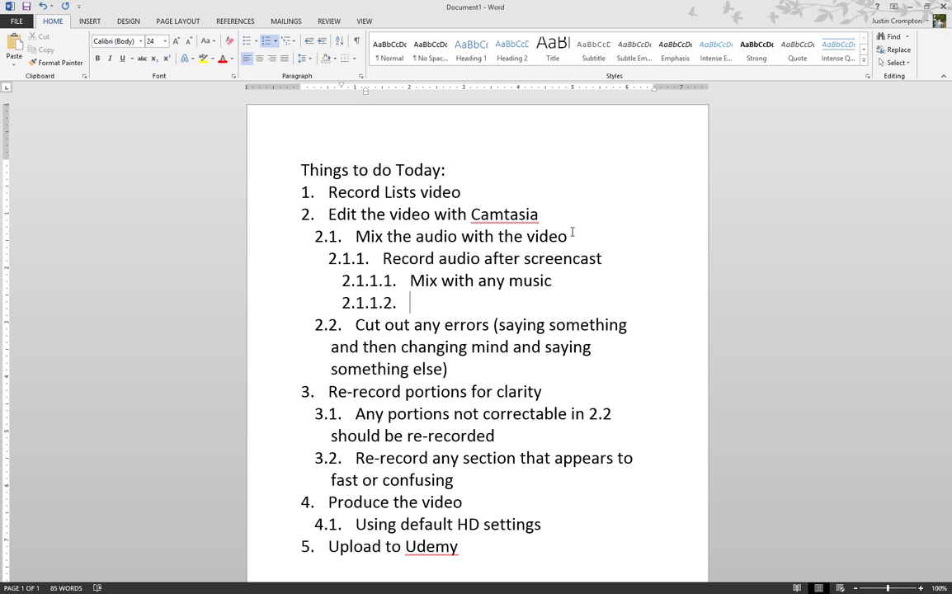
{"action": "left_click", "coordinate": [320, 45]}
{"action": "left_click", "coordinate": [311, 43]}
{"action": "left_click", "coordinate": [310, 43]}
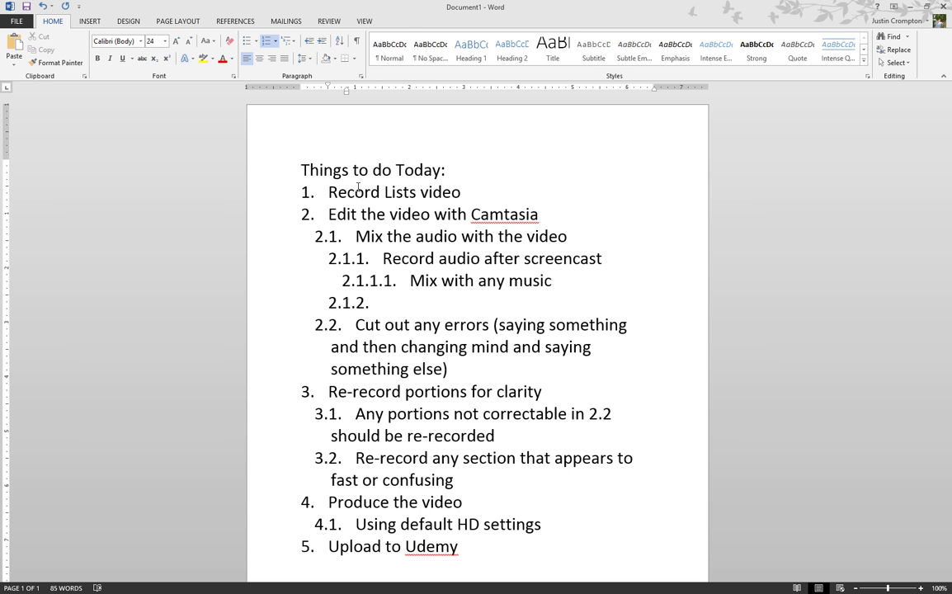
Step: Copy the whole to-do list including its heading, insert a page break below it, and paste the copy on the new page
{"action": "scroll", "coordinate": [458, 468], "scroll_direction": "down", "scroll_amount": 1}
{"action": "left_click_drag", "start_coordinate": [466, 487], "coordinate": [274, 123]}
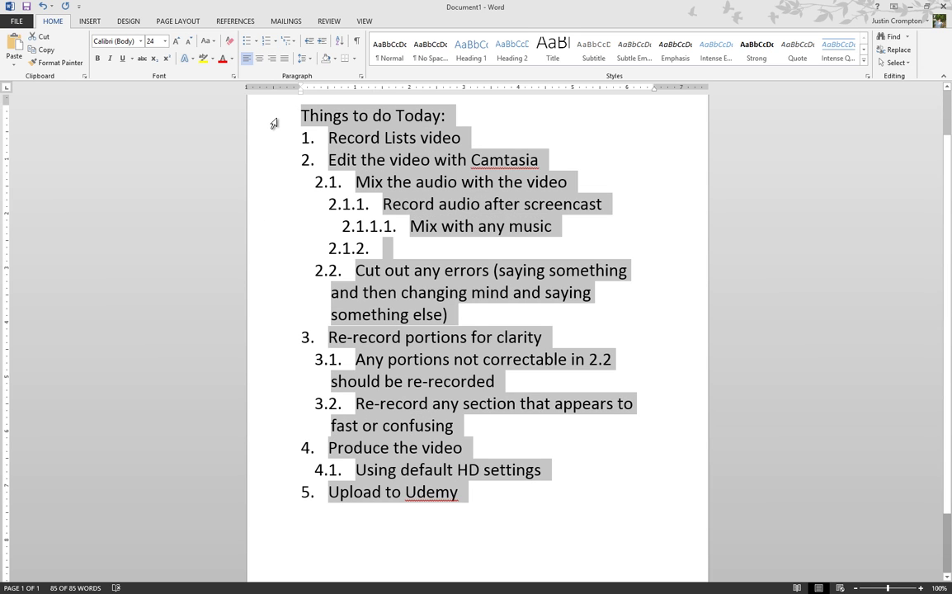
{"action": "left_click", "coordinate": [488, 513]}
{"action": "left_click", "coordinate": [87, 20]}
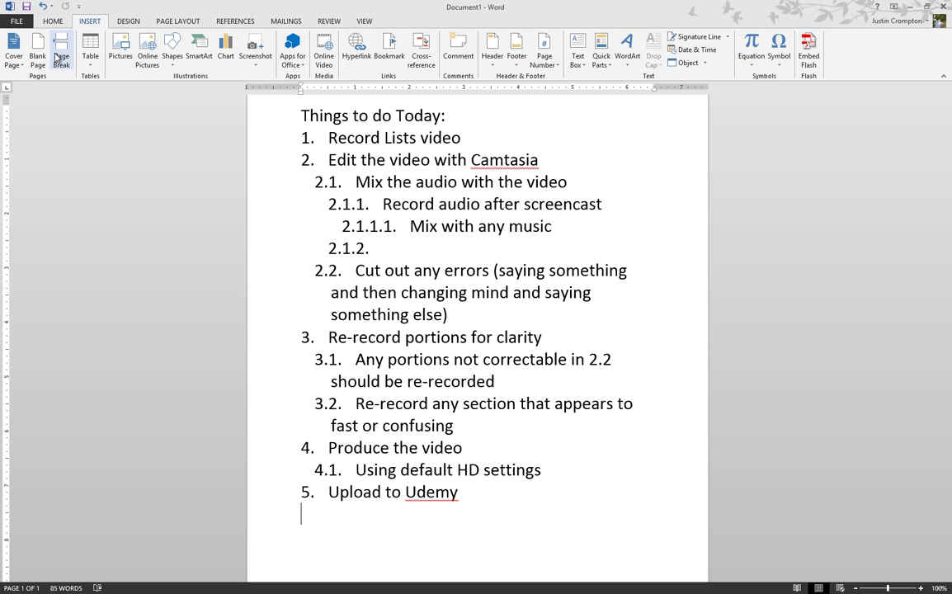
{"action": "left_click", "coordinate": [58, 56]}
{"action": "type", "text": "Things to do Today: Record Lists video Edit the video with Camtasia Mix the audio with the video Record audio after screencast Mix with any music  Cut out any errors (saying something and then changing mind and saying something else) Re-record portions for clarity Any portions not correctable in 2.2 should be re-recorded Re-record any section that appears to fast or confusing Produce the video Using default HD settings Upload to Udemy"}
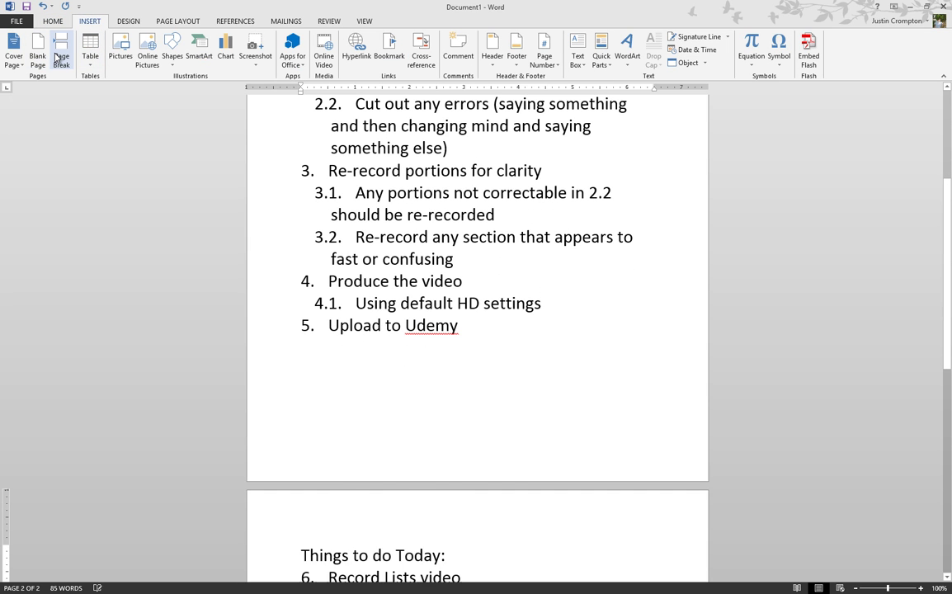
Step: Change the paste option of the copied list on page 2 so it keeps text only
{"action": "scroll", "coordinate": [283, 204], "scroll_direction": "up", "scroll_amount": 8}
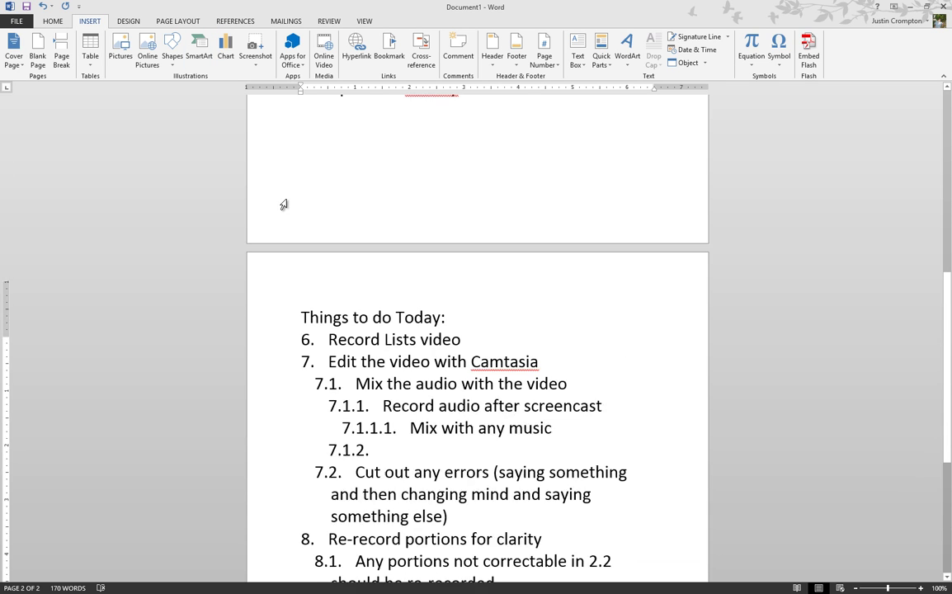
{"action": "scroll", "coordinate": [283, 203], "scroll_direction": "down", "scroll_amount": 8}
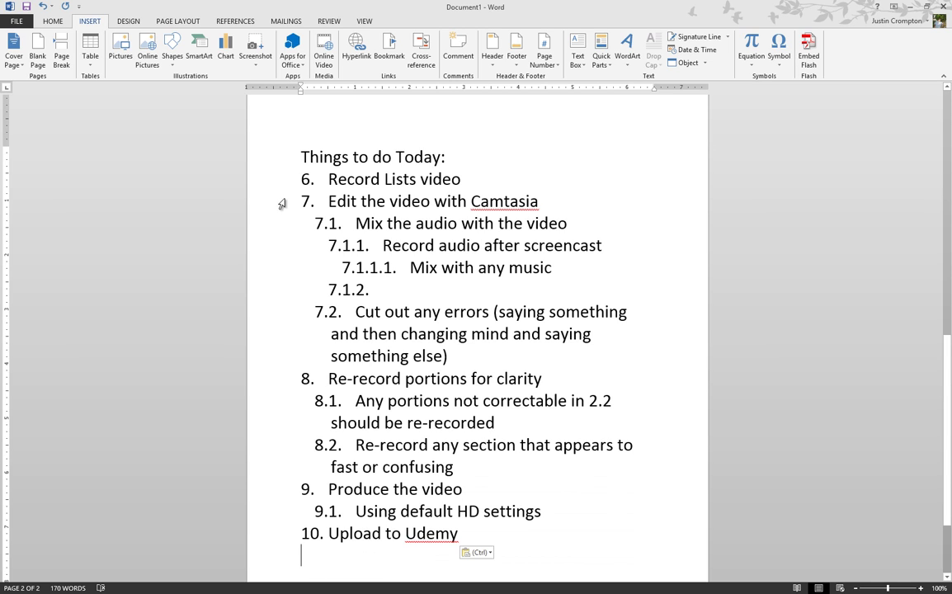
{"action": "left_click", "coordinate": [488, 554]}
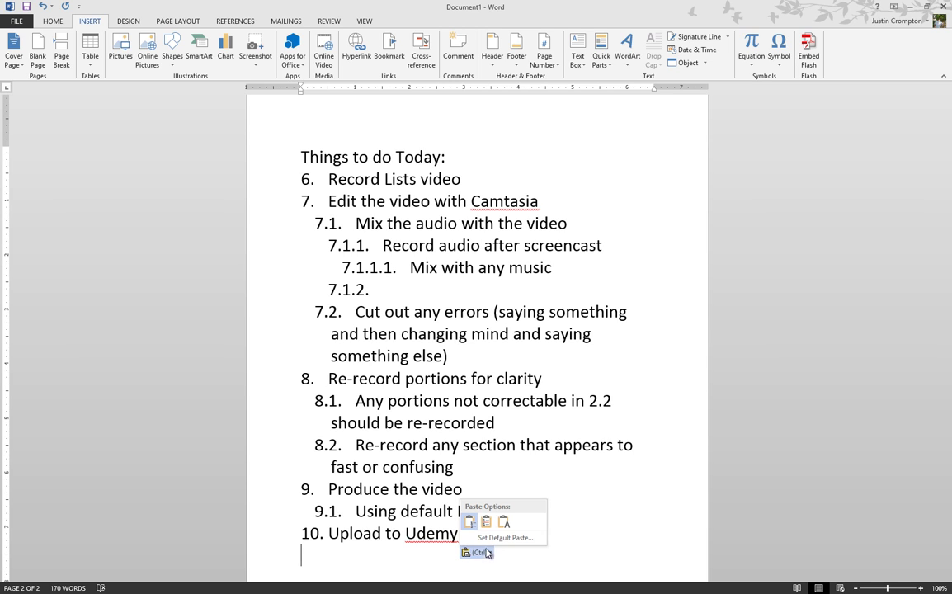
{"action": "left_click", "coordinate": [455, 507]}
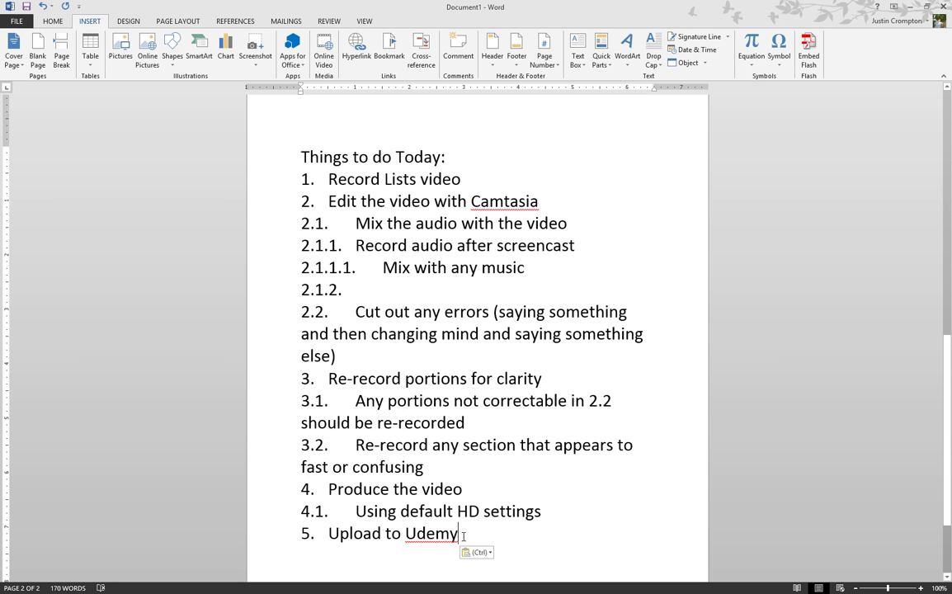
Step: Convert all items under the page 2 heading "Things to do Today:" into a bulleted list
{"action": "left_click_drag", "start_coordinate": [463, 537], "coordinate": [284, 180]}
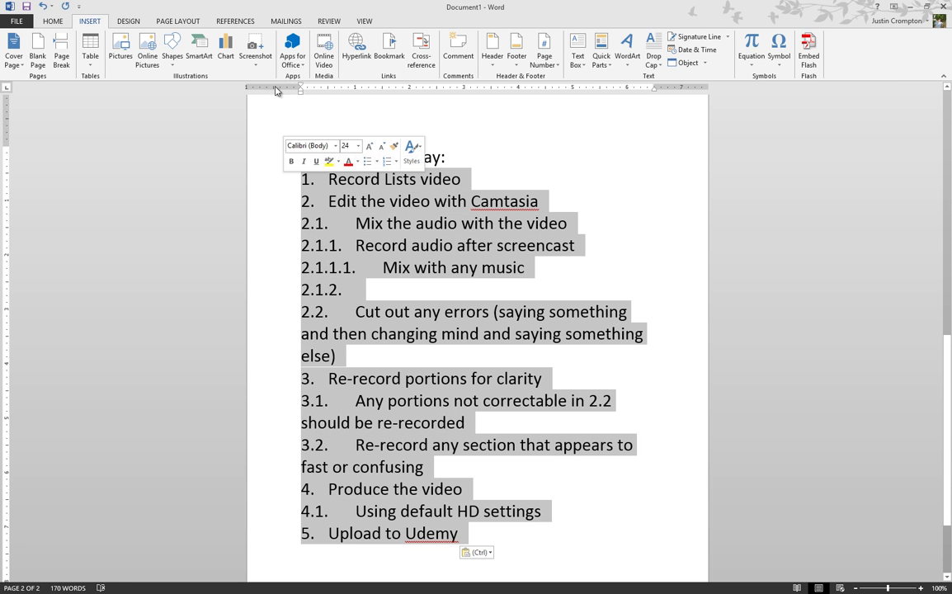
{"action": "left_click", "coordinate": [53, 21]}
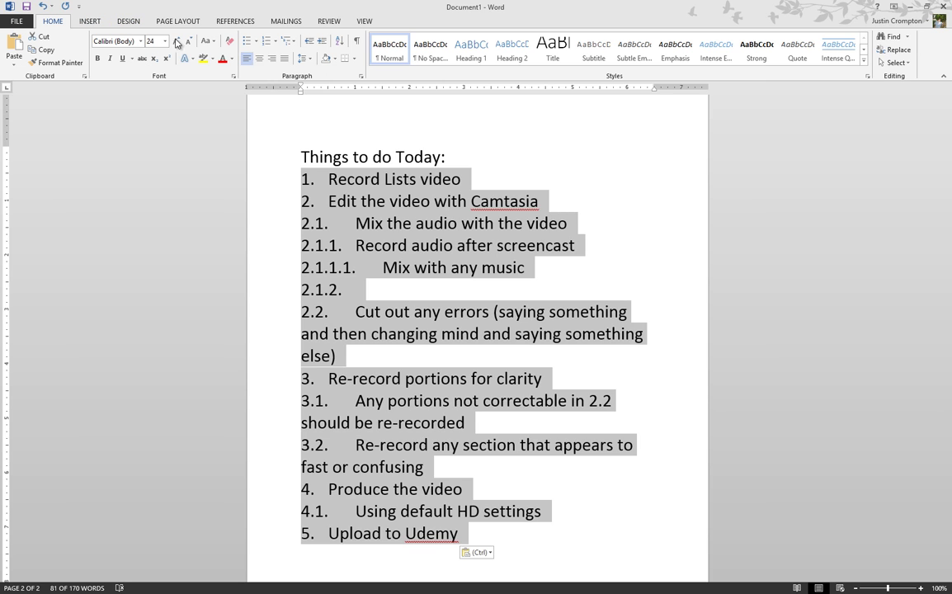
{"action": "left_click", "coordinate": [247, 41]}
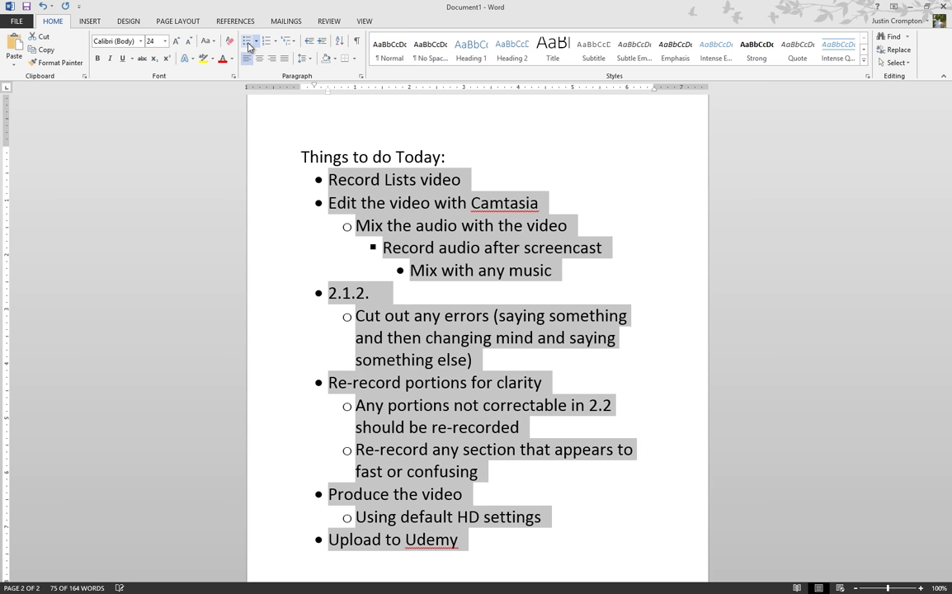
Step: Remove the leftover "2.1.2." text and merge the "Cut out any errors" item into that top-level bullet
{"action": "left_click", "coordinate": [373, 295]}
{"action": "key", "text": "BackSpace"}
{"action": "key", "text": "BackSpace"}
{"action": "key", "text": "BackSpace"}
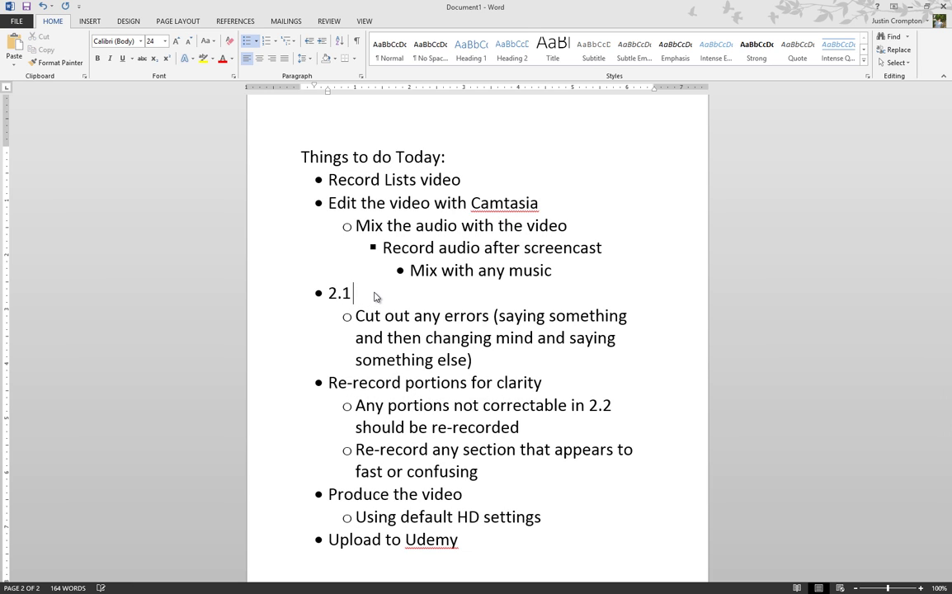
{"action": "key", "text": "BackSpace"}
{"action": "key", "text": "Down"}
{"action": "key", "text": "BackSpace"}
{"action": "key", "text": "BackSpace"}
{"action": "key", "text": "BackSpace"}
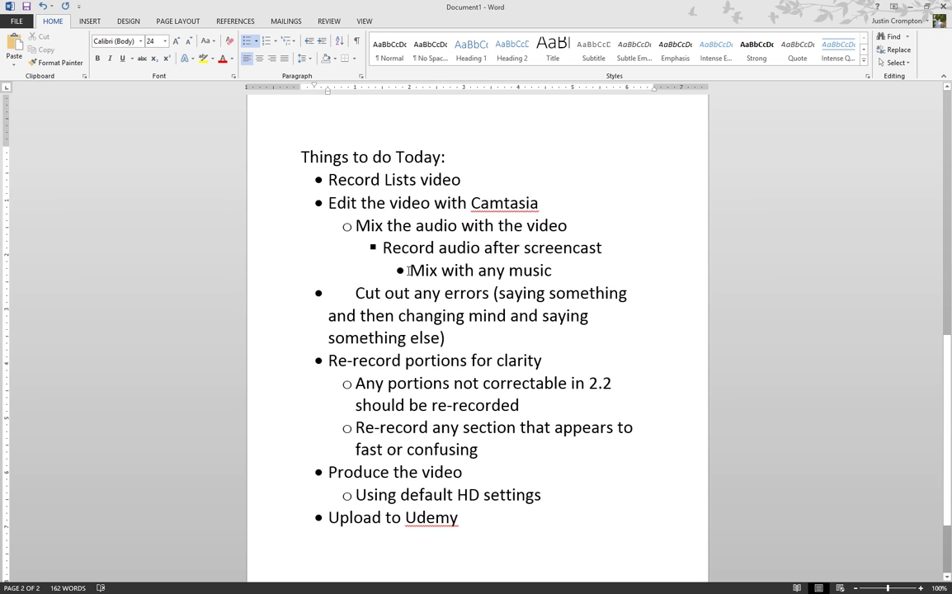
Step: Add an empty bullet below "Mix with any music" and demote it through the deeper bullet levels
{"action": "left_click", "coordinate": [558, 270]}
{"action": "key", "text": "Return"}
{"action": "key", "text": "Tab"}
{"action": "key", "text": "shift+Tab"}
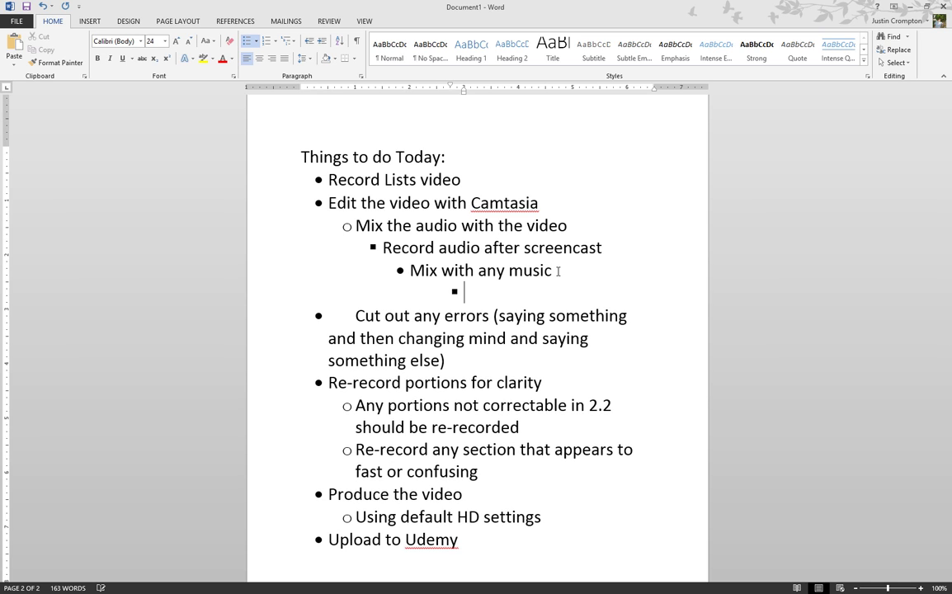
{"action": "key", "text": "Tab"}
{"action": "key", "text": "Tab"}
{"action": "key", "text": "Tab"}
{"action": "key", "text": "Tab"}
{"action": "key", "text": "Tab"}
Step: Promote the empty bullet back to the top level and delete its line
{"action": "key", "text": "shift+Tab"}
{"action": "key", "text": "shift+Tab"}
{"action": "key", "text": "shift+Tab"}
{"action": "key", "text": "shift+Tab"}
{"action": "key", "text": "shift+Tab"}
{"action": "key", "text": "shift+Tab"}
{"action": "key", "text": "shift+Tab"}
{"action": "key", "text": "shift+Tab"}
{"action": "key", "text": "BackSpace"}
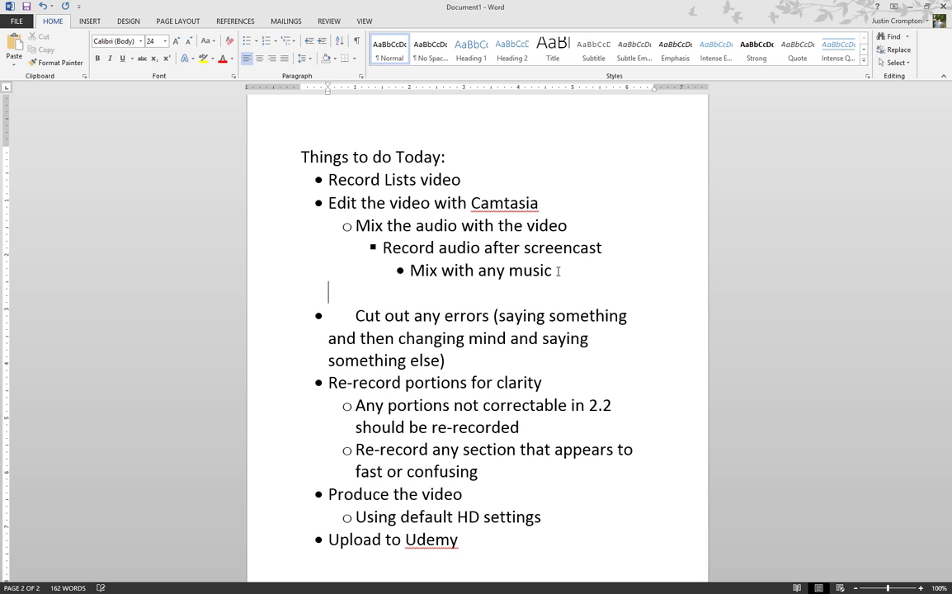
{"action": "key", "text": "BackSpace"}
{"action": "key", "text": "BackSpace"}
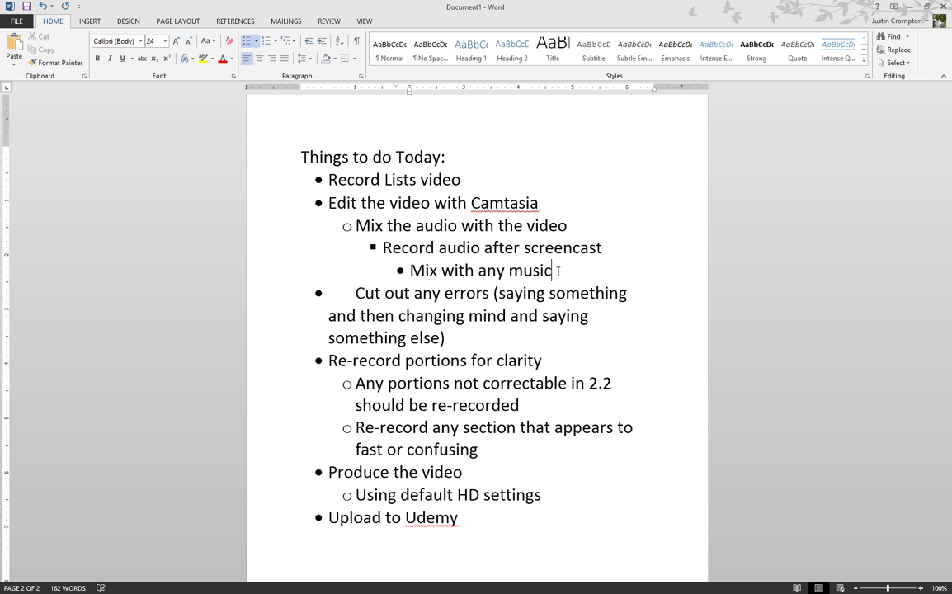
Step: Try the Copyright Sign as a newly defined bullet symbol for the top-level items, and undo the change
{"action": "key", "text": "Up"}
{"action": "key", "text": "Up"}
{"action": "key", "text": "Up"}
{"action": "key", "text": "Up"}
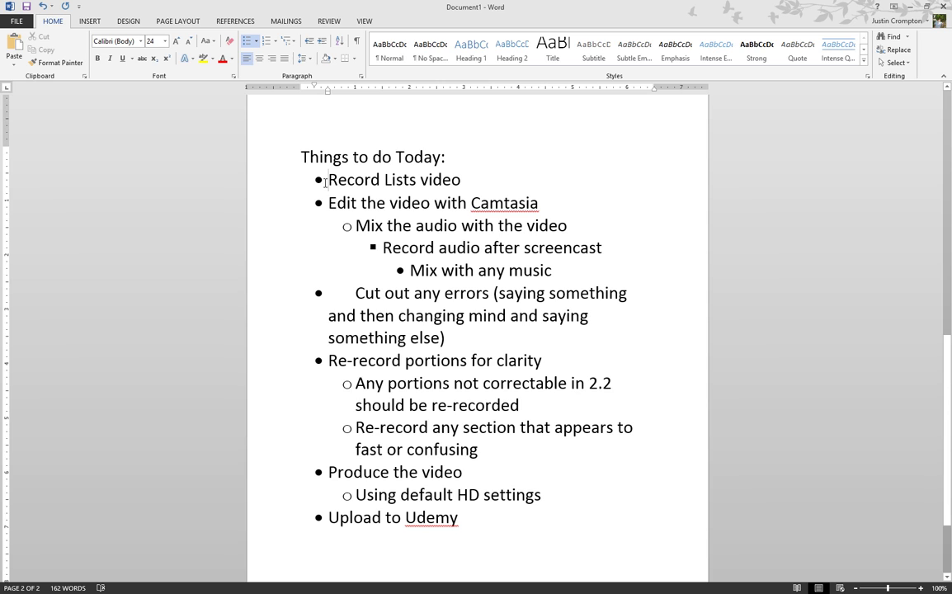
{"action": "left_click", "coordinate": [257, 42]}
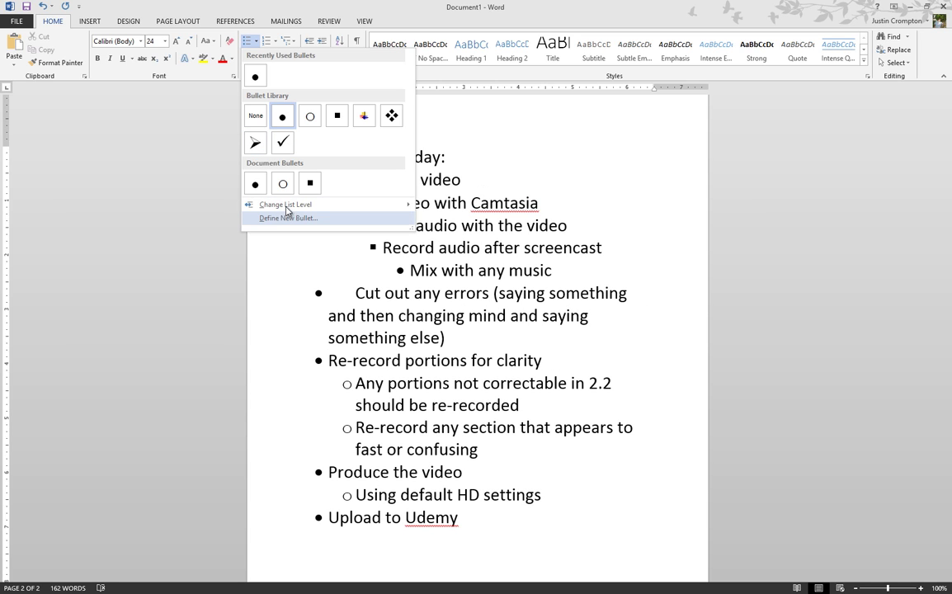
{"action": "mouse_move", "coordinate": [288, 211]}
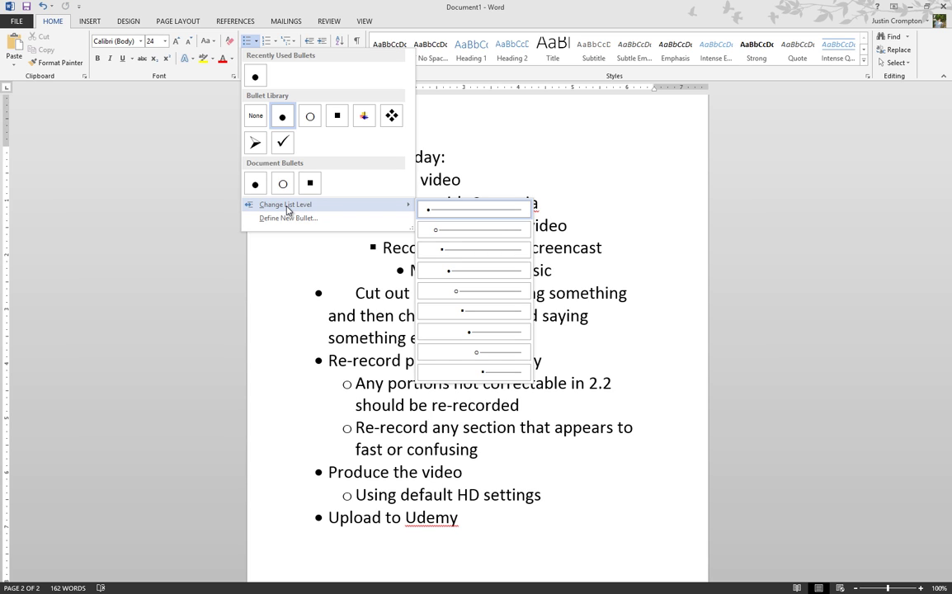
{"action": "left_click", "coordinate": [288, 218]}
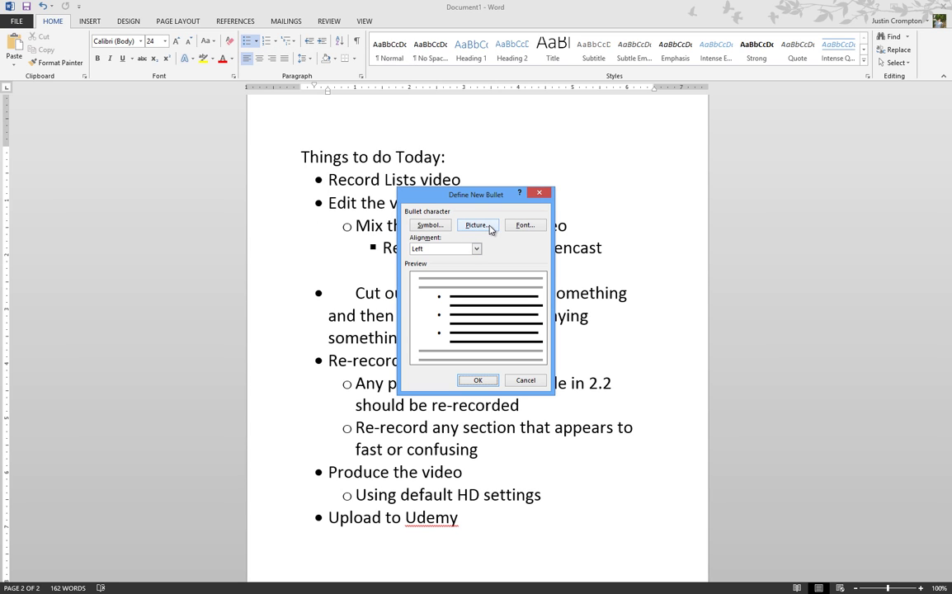
{"action": "left_click", "coordinate": [430, 226]}
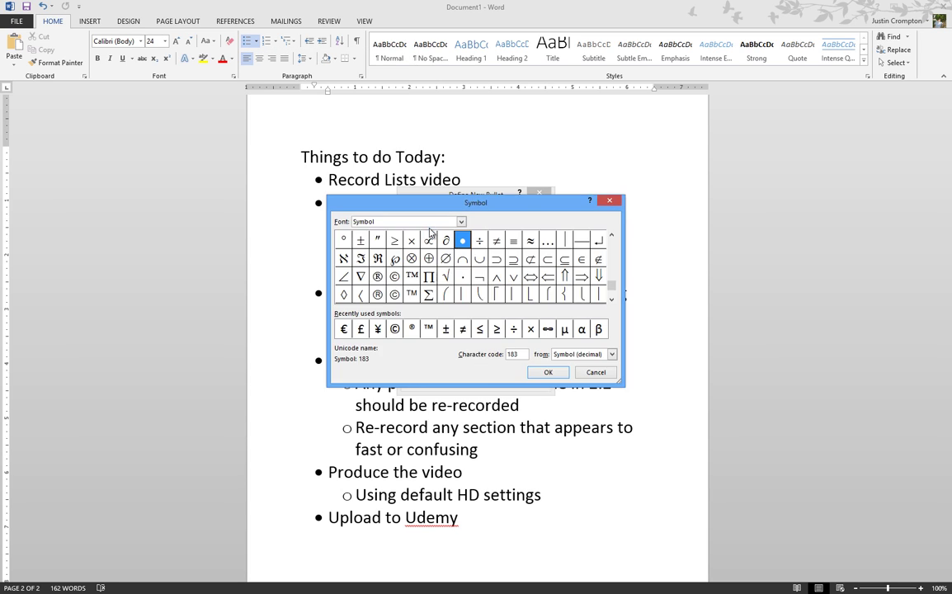
{"action": "left_click", "coordinate": [394, 330]}
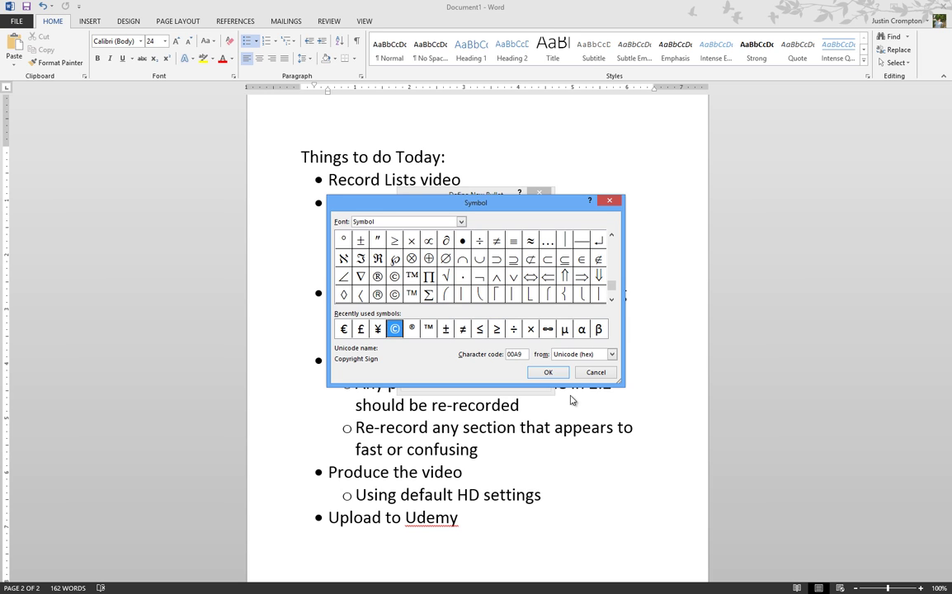
{"action": "left_click", "coordinate": [548, 372]}
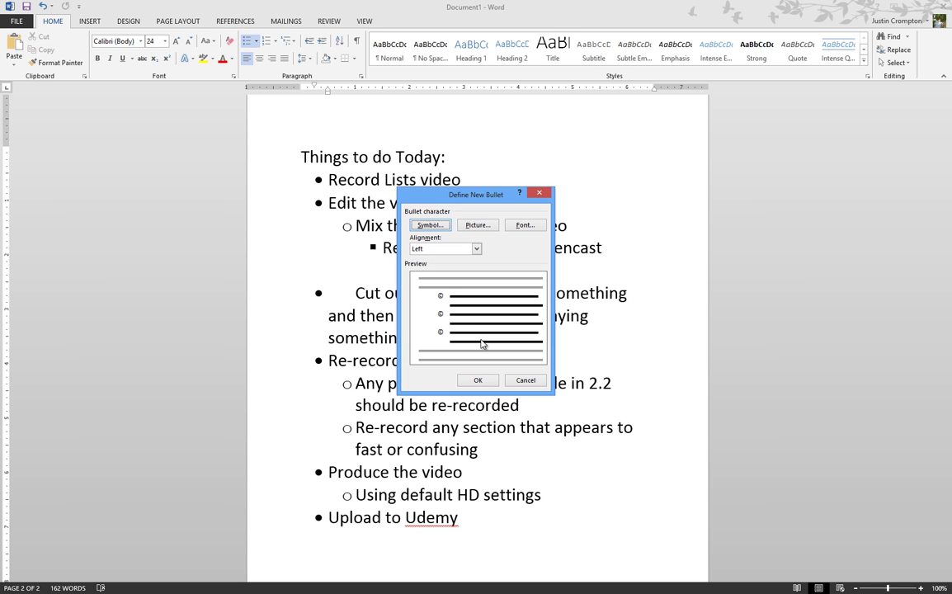
{"action": "left_click", "coordinate": [482, 381]}
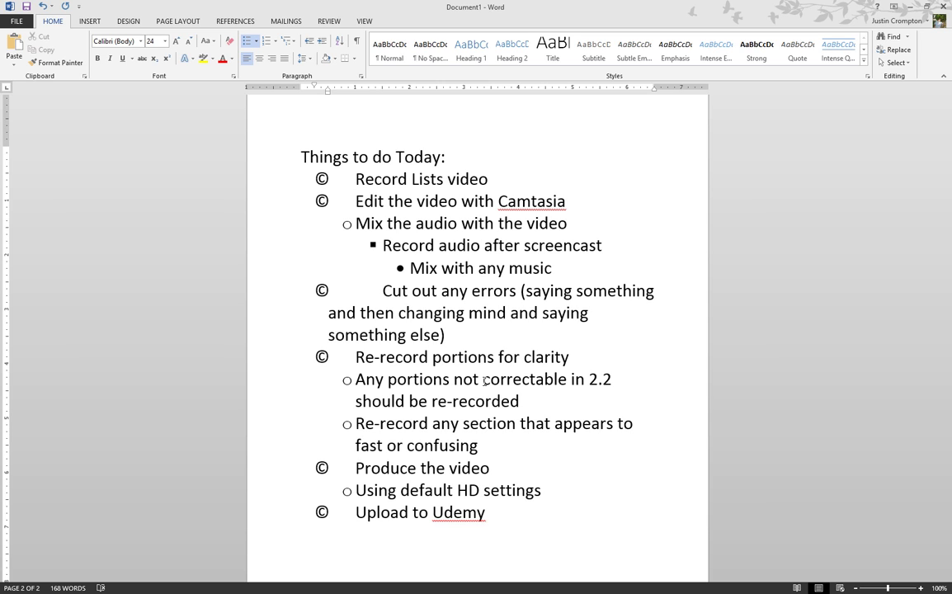
{"action": "key", "text": "ctrl+z"}
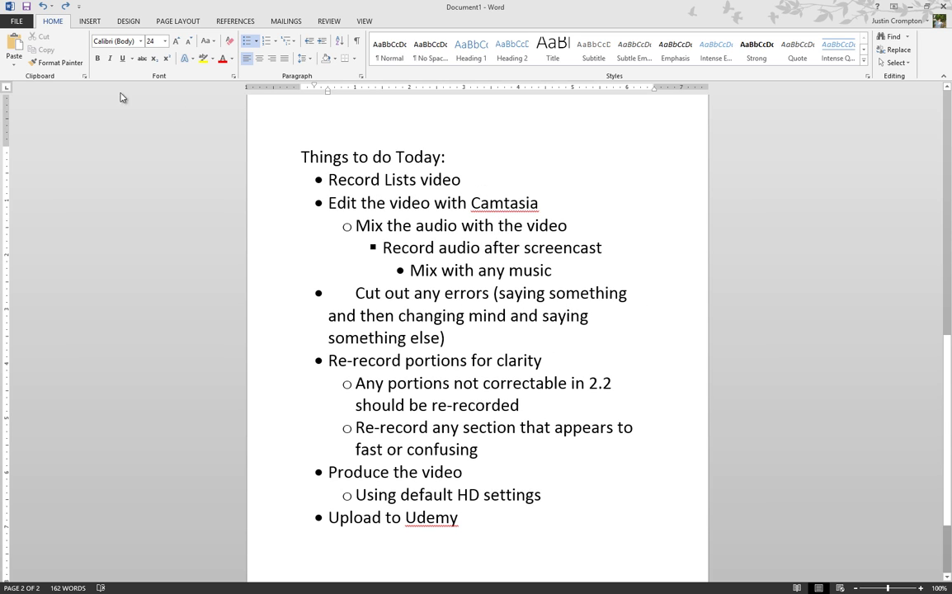
Step: Define a new picture bullet for the top-level items using the pink heart-and-wings result of an Office.com Clip Art search for "web design"
{"action": "left_click", "coordinate": [256, 43]}
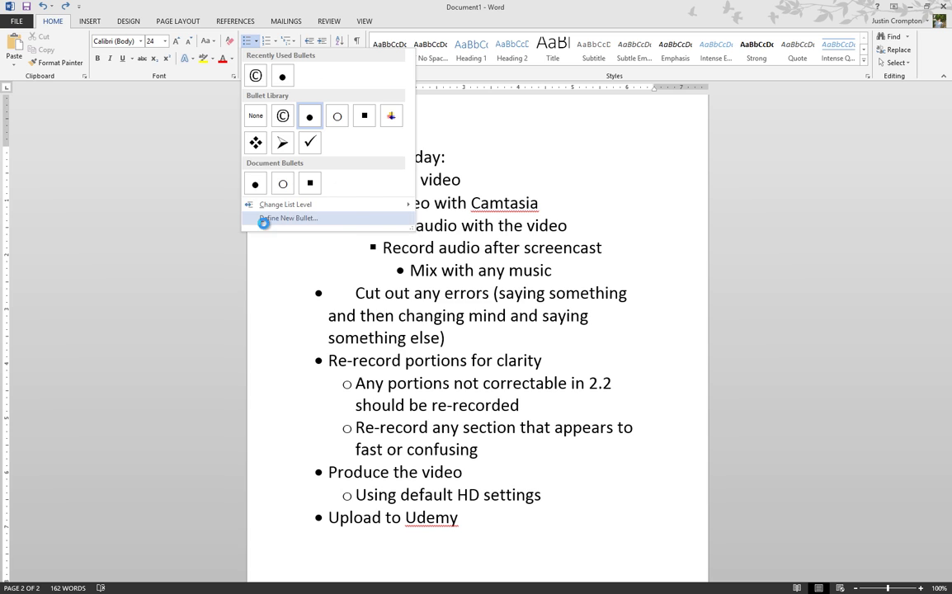
{"action": "left_click", "coordinate": [272, 218]}
{"action": "left_click", "coordinate": [493, 228]}
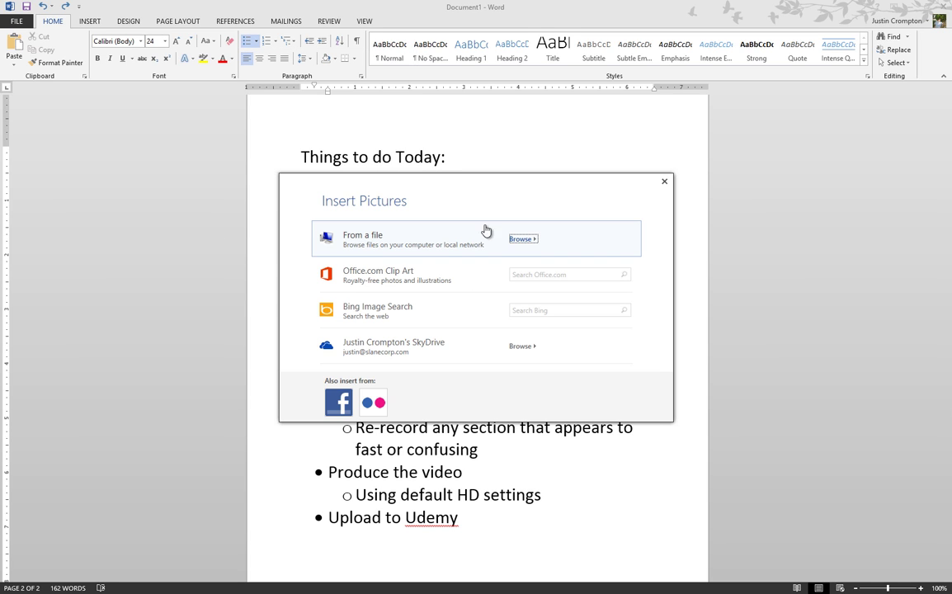
{"action": "left_click", "coordinate": [568, 275]}
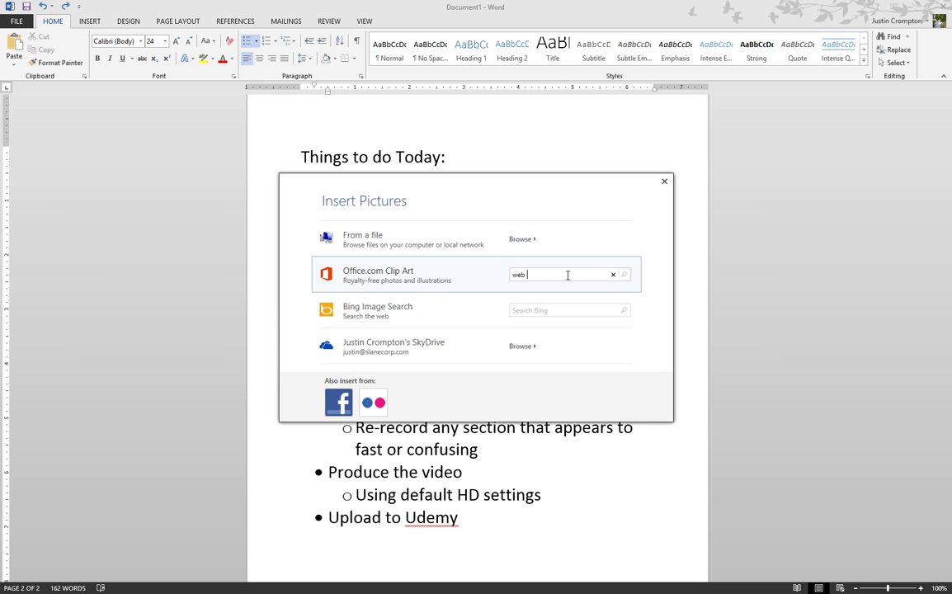
{"action": "type", "text": "web design"}
{"action": "key", "text": "Return"}
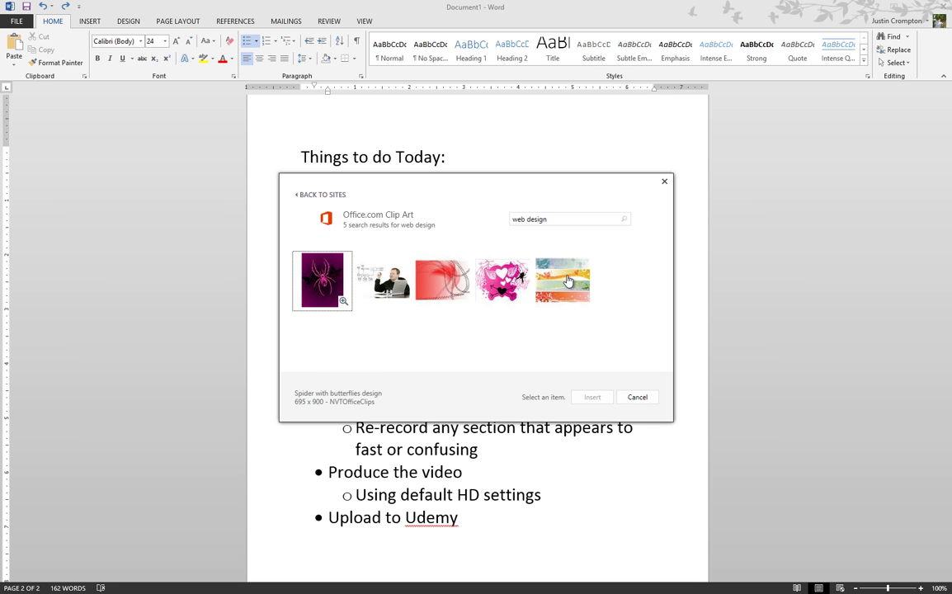
{"action": "left_click", "coordinate": [504, 287]}
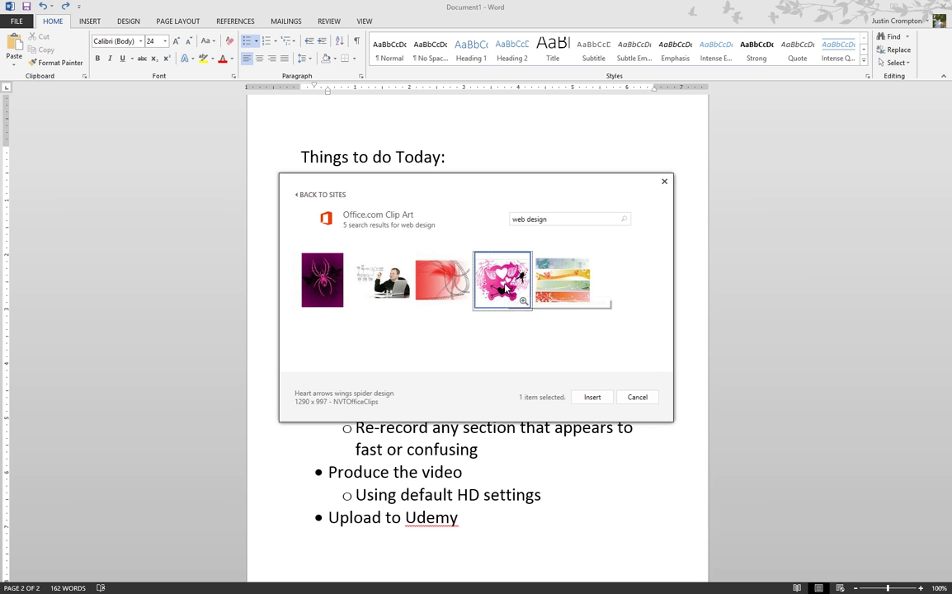
{"action": "left_click", "coordinate": [584, 398]}
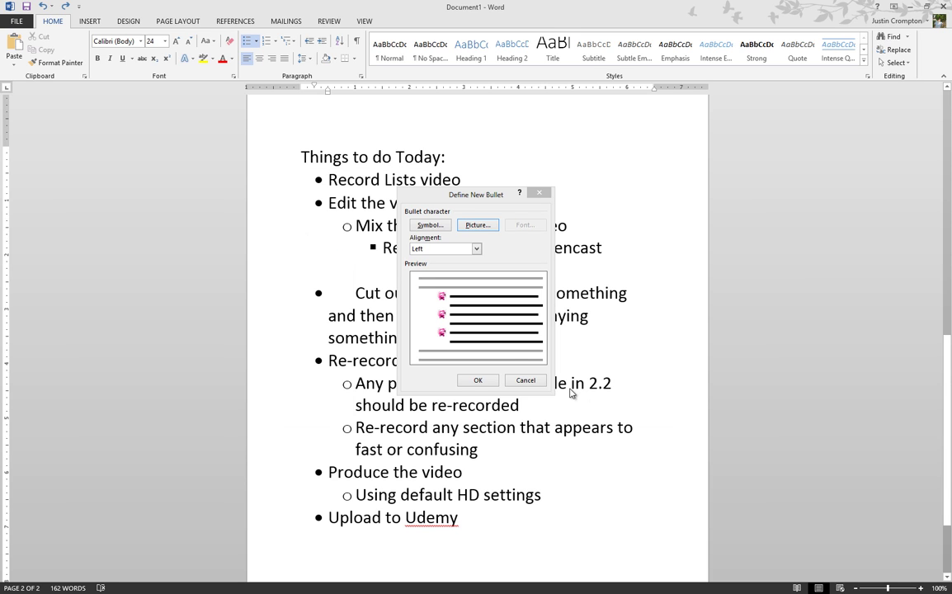
{"action": "left_click", "coordinate": [477, 380]}
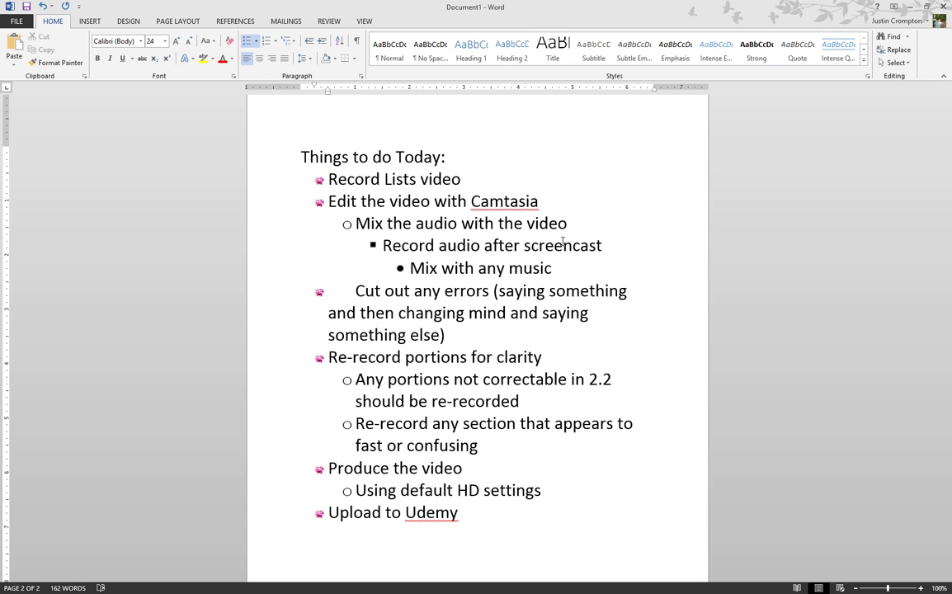
Step: Examine the bullet library here and in the "Web 101 with Images and Sections" document for the new picture bullet, and return to the to-do list
{"action": "left_click", "coordinate": [257, 41]}
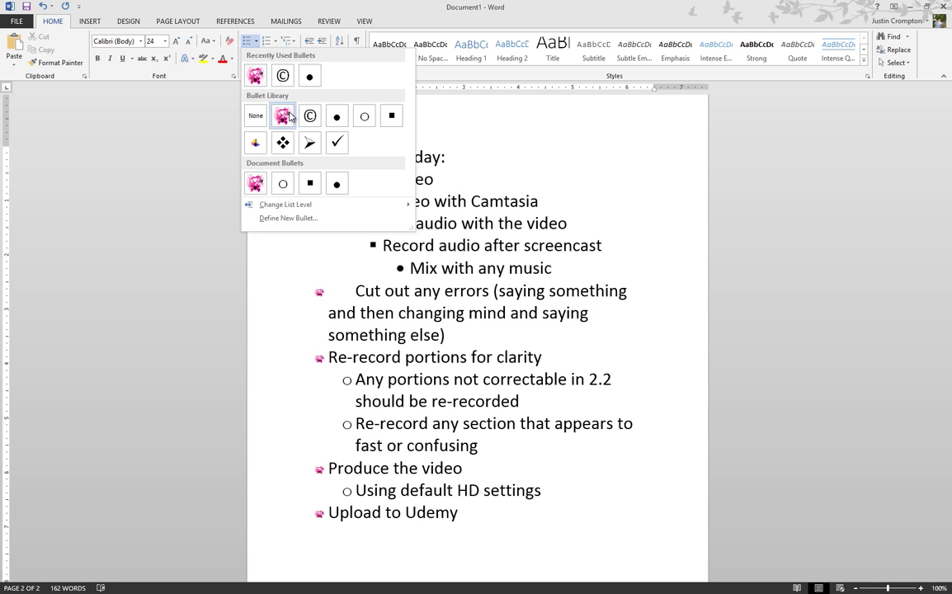
{"action": "left_click", "coordinate": [192, 159]}
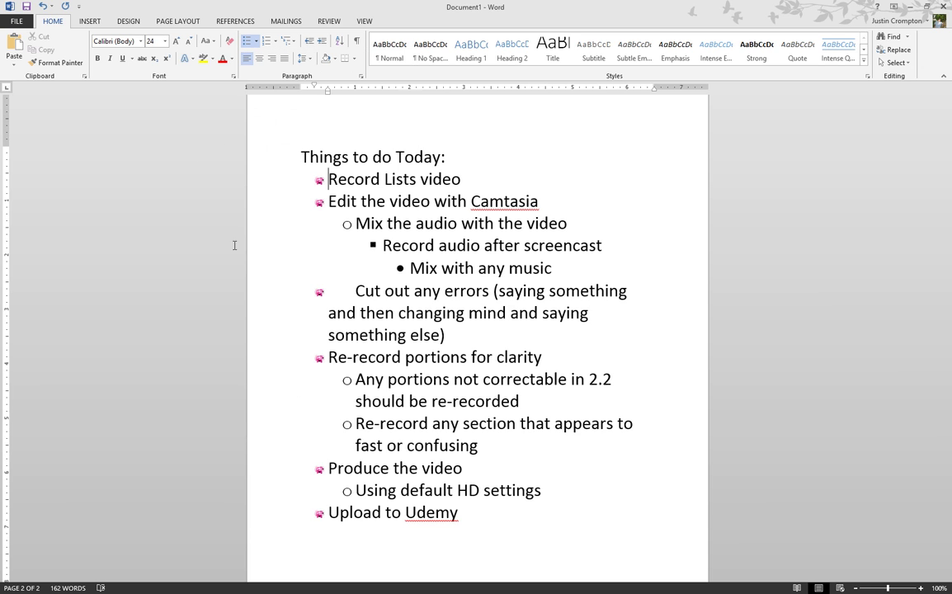
{"action": "mouse_move", "coordinate": [444, 576]}
{"action": "left_click", "coordinate": [493, 559]}
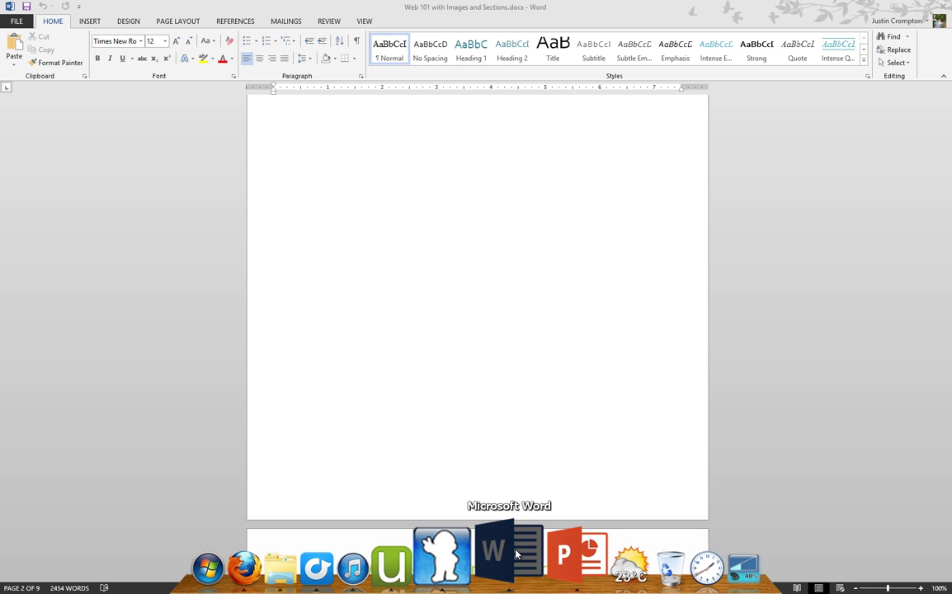
{"action": "scroll", "coordinate": [441, 232], "scroll_direction": "up", "scroll_amount": 10}
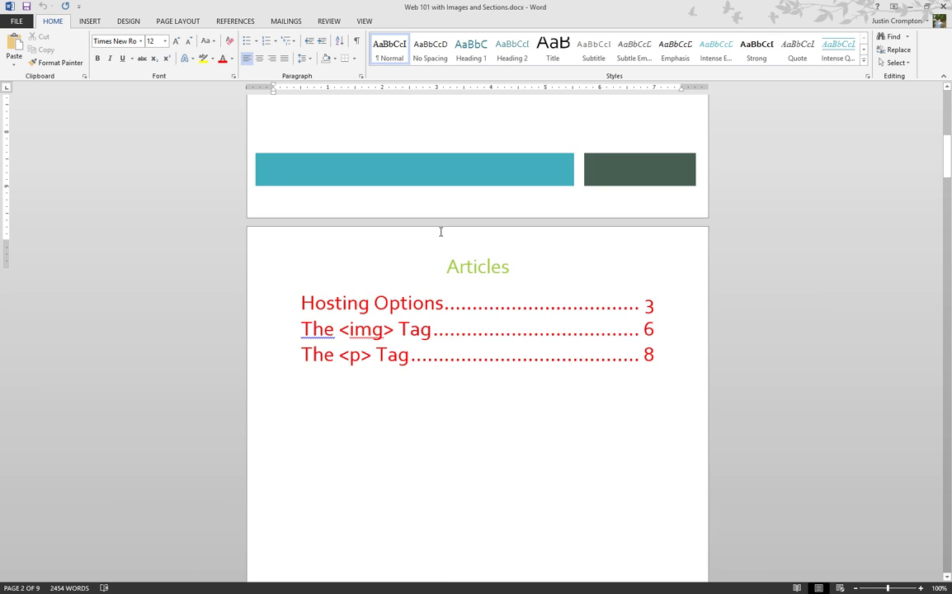
{"action": "left_click", "coordinate": [256, 41]}
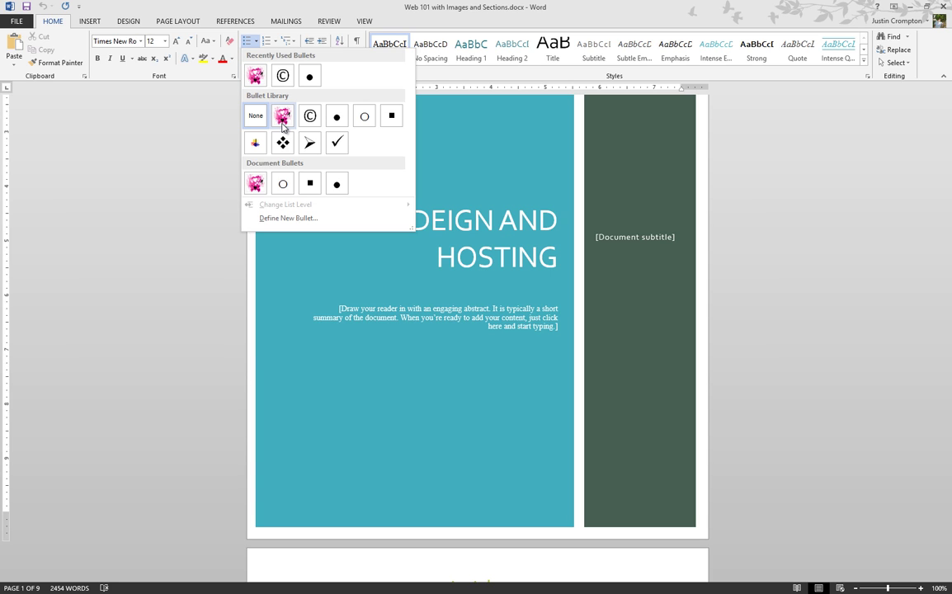
{"action": "left_click", "coordinate": [94, 242]}
{"action": "mouse_move", "coordinate": [448, 565]}
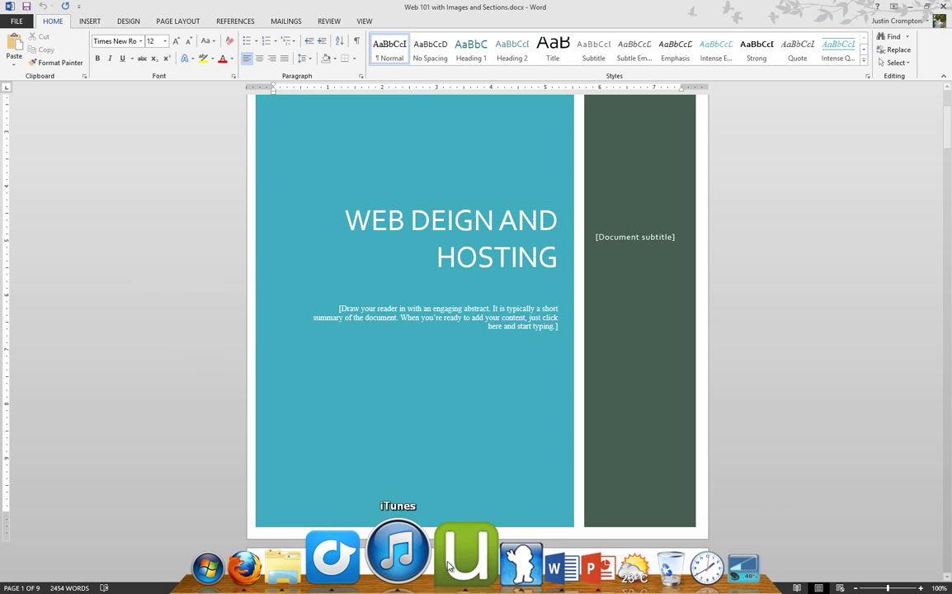
{"action": "left_click", "coordinate": [511, 551]}
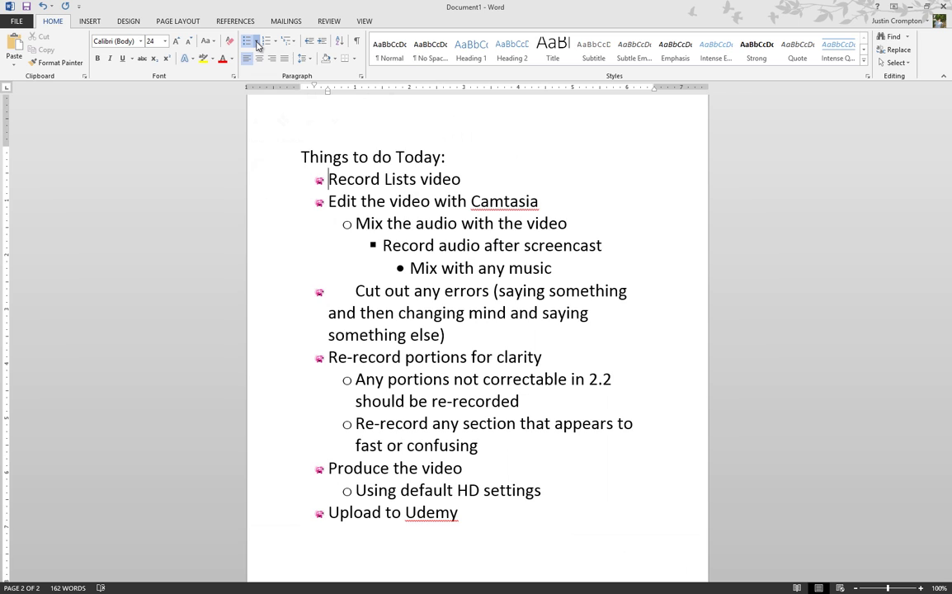
Step: Review the available picture sources for defining a new bullet and close them without choosing an image
{"action": "left_click", "coordinate": [256, 44]}
{"action": "left_click", "coordinate": [274, 219]}
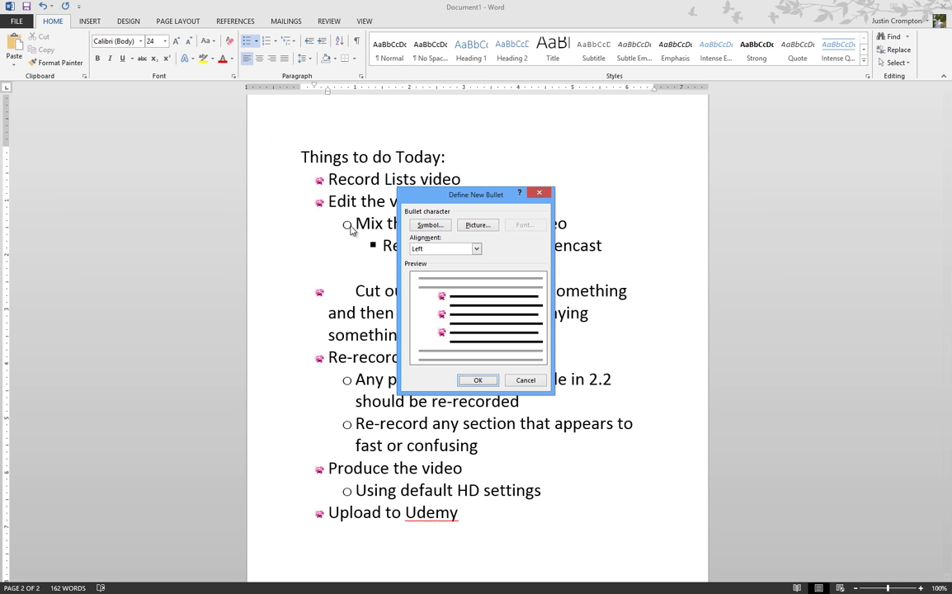
{"action": "left_click", "coordinate": [478, 224]}
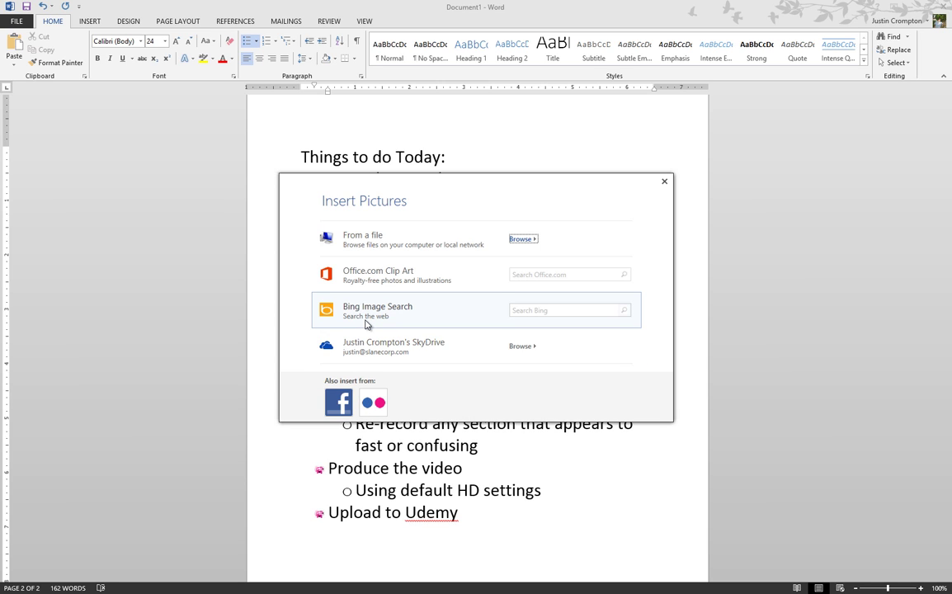
{"action": "left_click", "coordinate": [663, 182]}
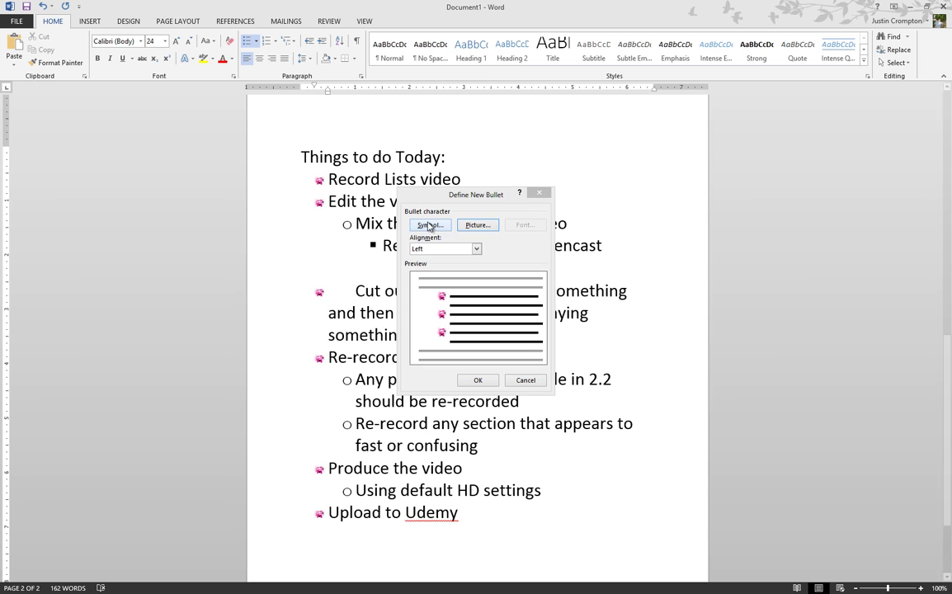
Step: Compare the Left, Centered and Right alignments in the picture bullet's preview, and cancel the bullet definition
{"action": "left_click", "coordinate": [476, 248]}
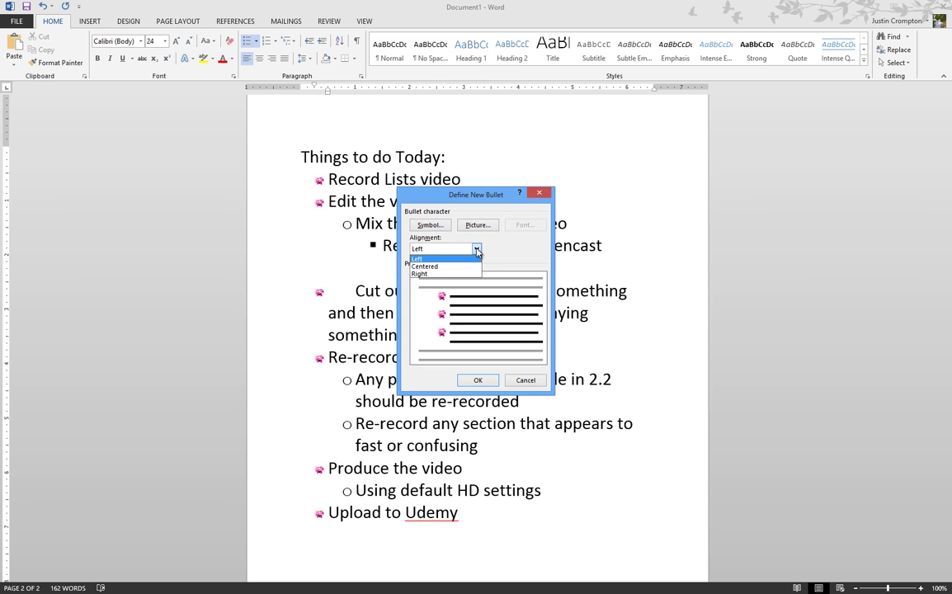
{"action": "left_click", "coordinate": [468, 266]}
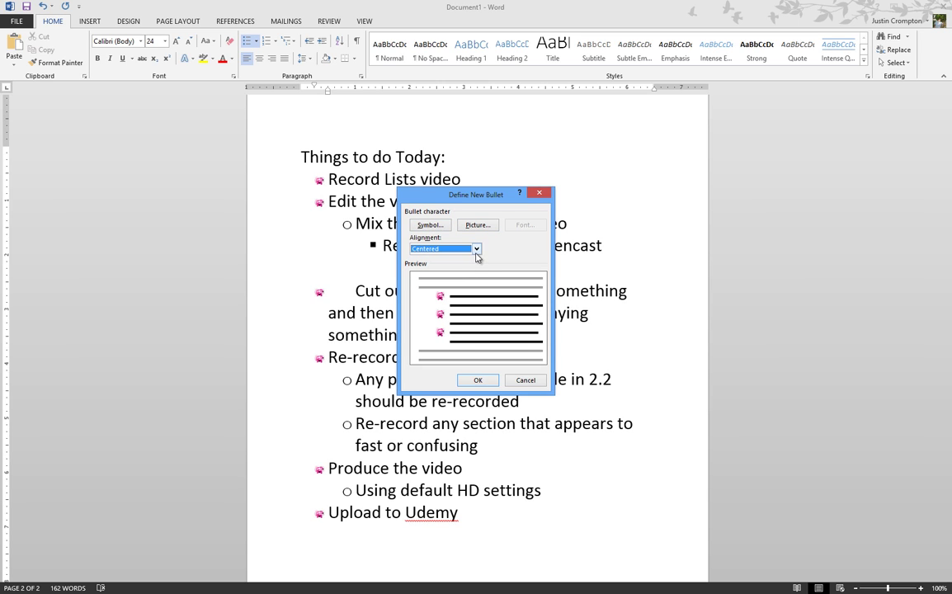
{"action": "left_click", "coordinate": [475, 250]}
{"action": "left_click", "coordinate": [459, 275]}
{"action": "left_click", "coordinate": [476, 250]}
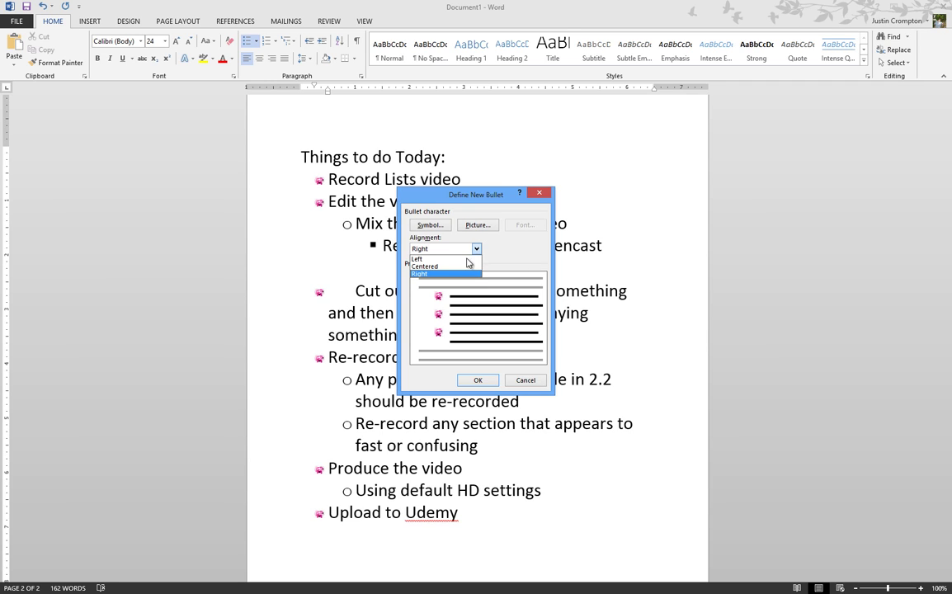
{"action": "left_click", "coordinate": [432, 260]}
{"action": "left_click", "coordinate": [476, 248]}
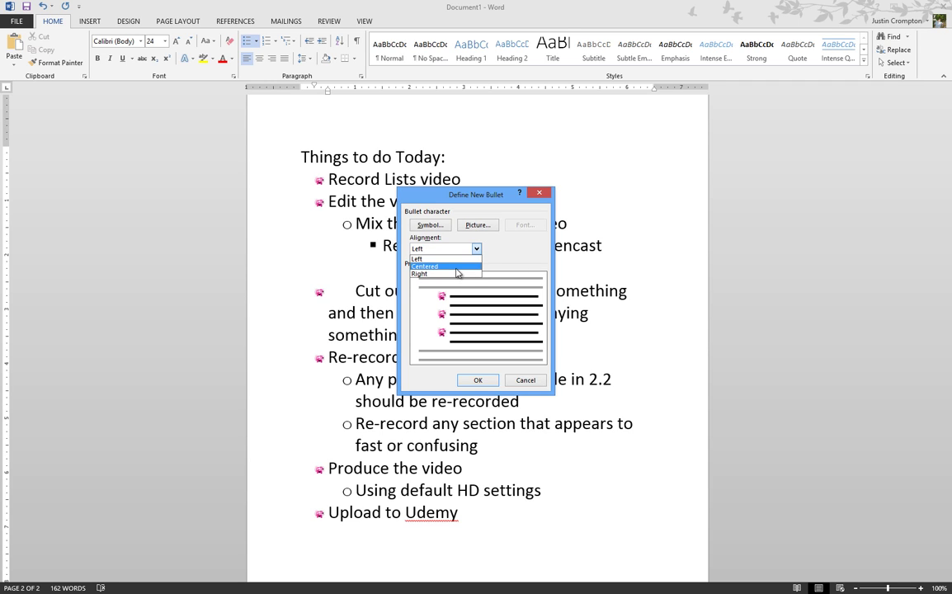
{"action": "left_click", "coordinate": [456, 267]}
{"action": "left_click", "coordinate": [476, 248]}
{"action": "left_click", "coordinate": [460, 274]}
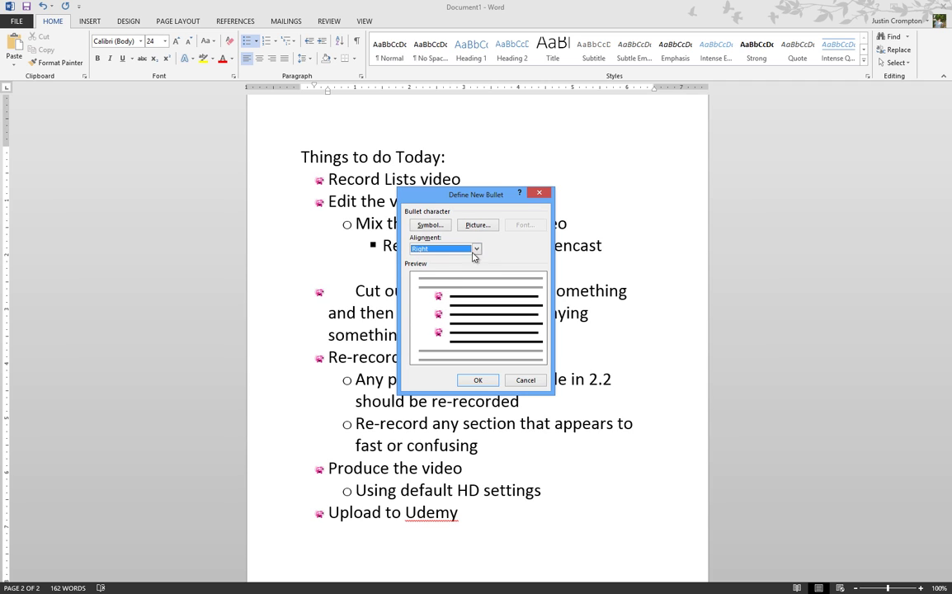
{"action": "left_click", "coordinate": [476, 248]}
{"action": "left_click", "coordinate": [433, 260]}
{"action": "left_click", "coordinate": [476, 249]}
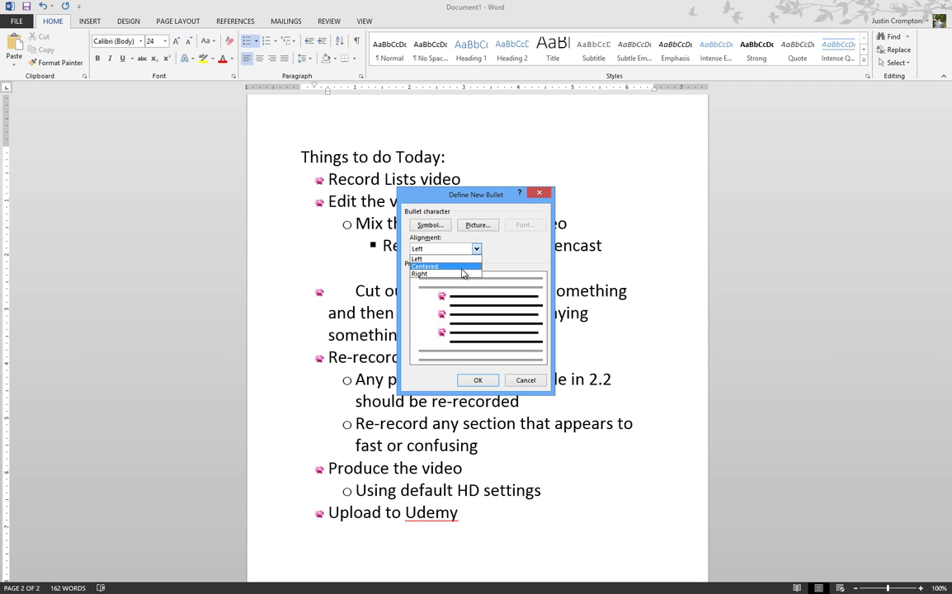
{"action": "left_click", "coordinate": [461, 266]}
{"action": "left_click", "coordinate": [476, 249]}
{"action": "left_click", "coordinate": [469, 274]}
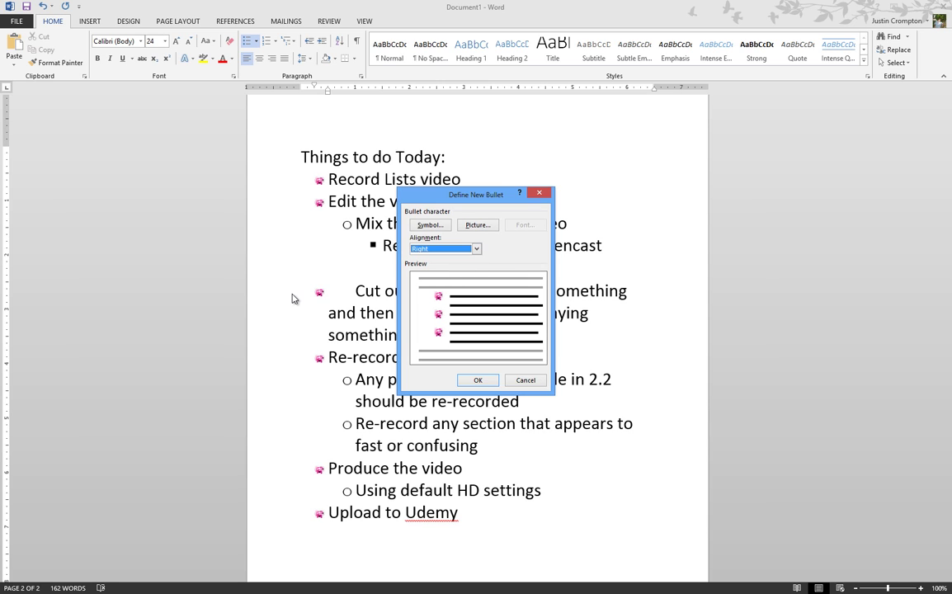
{"action": "left_click", "coordinate": [479, 249]}
{"action": "left_click", "coordinate": [463, 260]}
{"action": "left_click", "coordinate": [535, 381]}
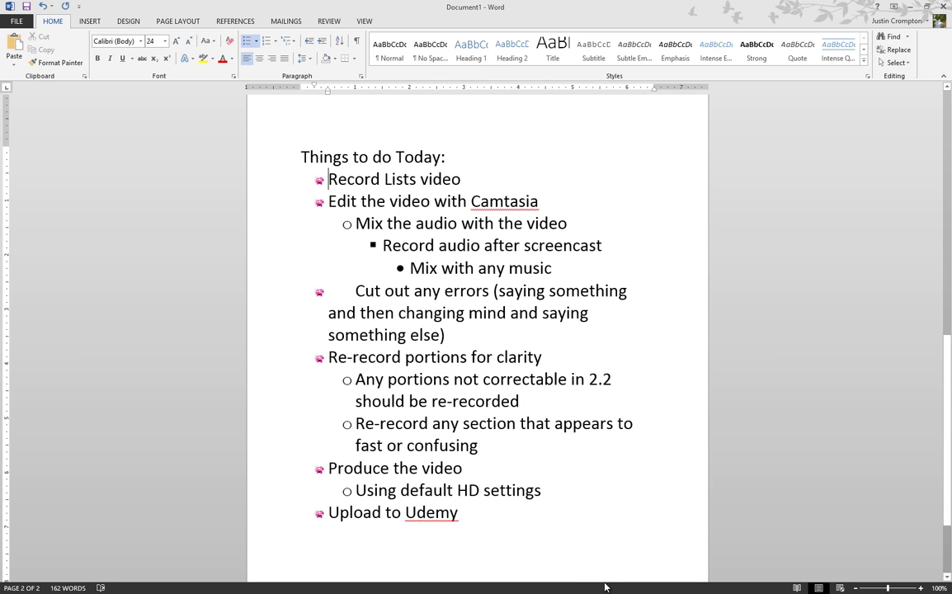
Step: Create a new blank document and enter the heading "Things to Do Today" in 24-point text, followed by a new line
{"action": "scroll", "coordinate": [485, 472], "scroll_direction": "down", "scroll_amount": 1}
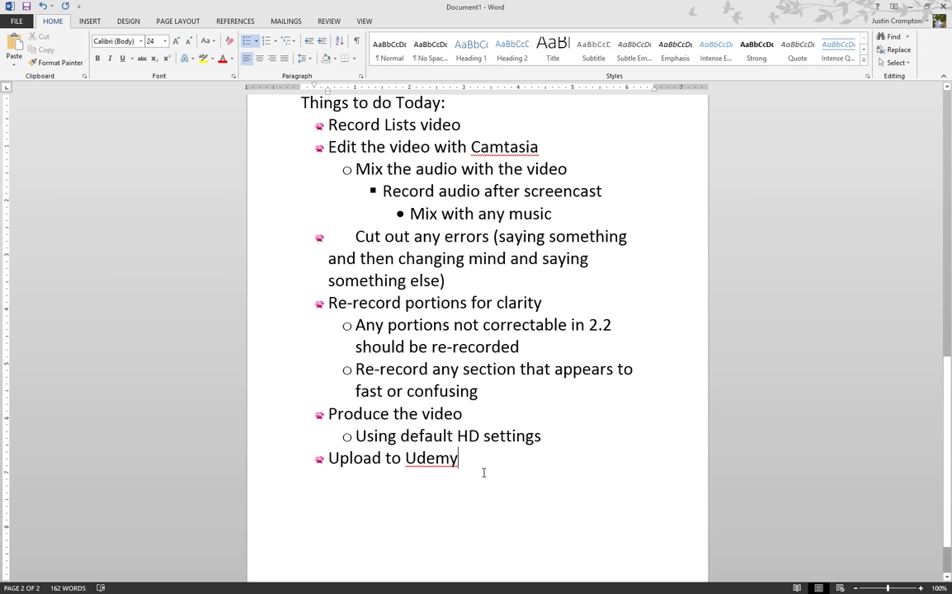
{"action": "key", "text": "ctrl+n"}
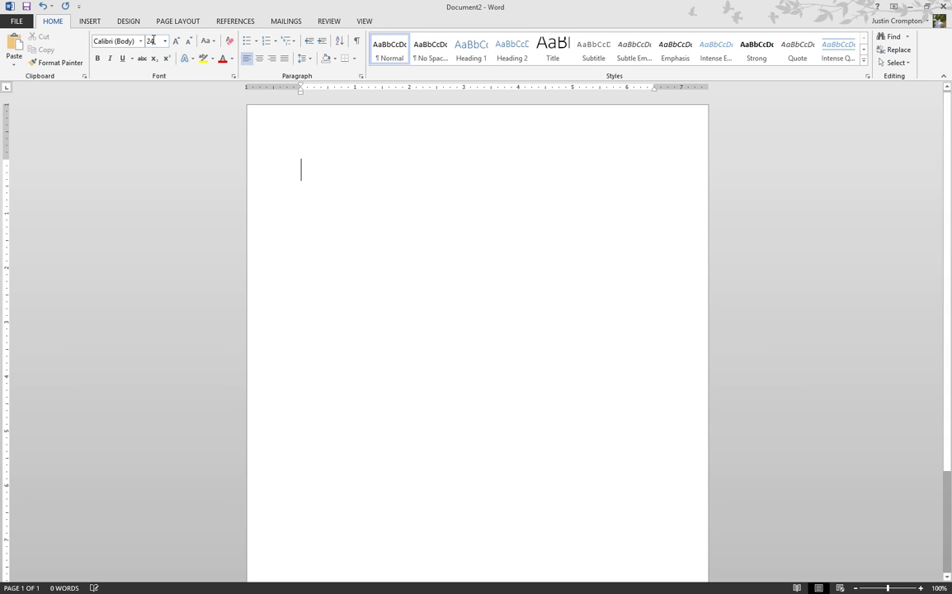
{"action": "type", "text": "Things to d"}
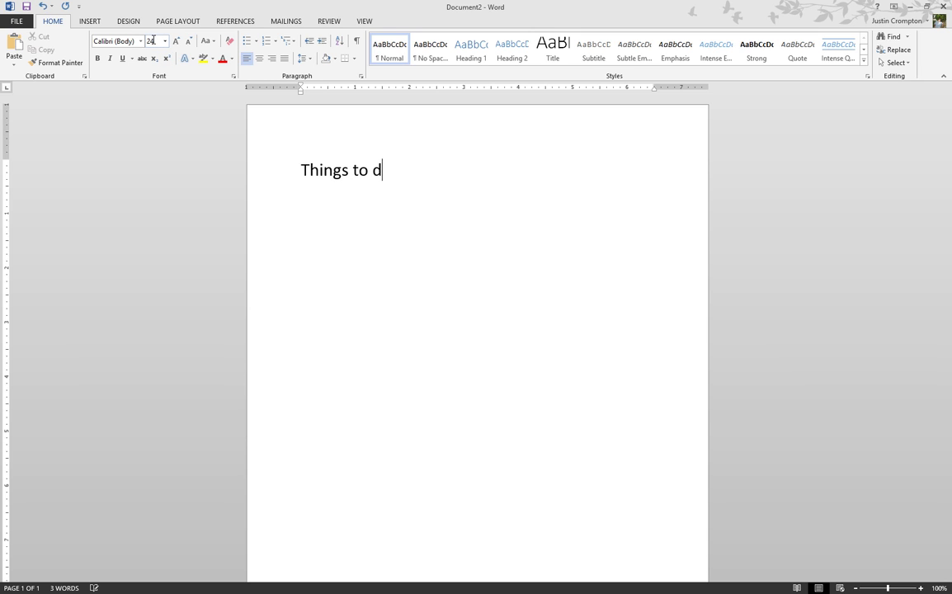
{"action": "key", "text": "BackSpace"}
{"action": "type", "text": "DO Toda"}
{"action": "key", "text": "BackSpace"}
{"action": "key", "text": "BackSpace"}
{"action": "key", "text": "BackSpace"}
{"action": "key", "text": "BackSpace"}
{"action": "key", "text": "BackSpace"}
{"action": "type", "text": "o Today"}
{"action": "key", "text": "Return"}
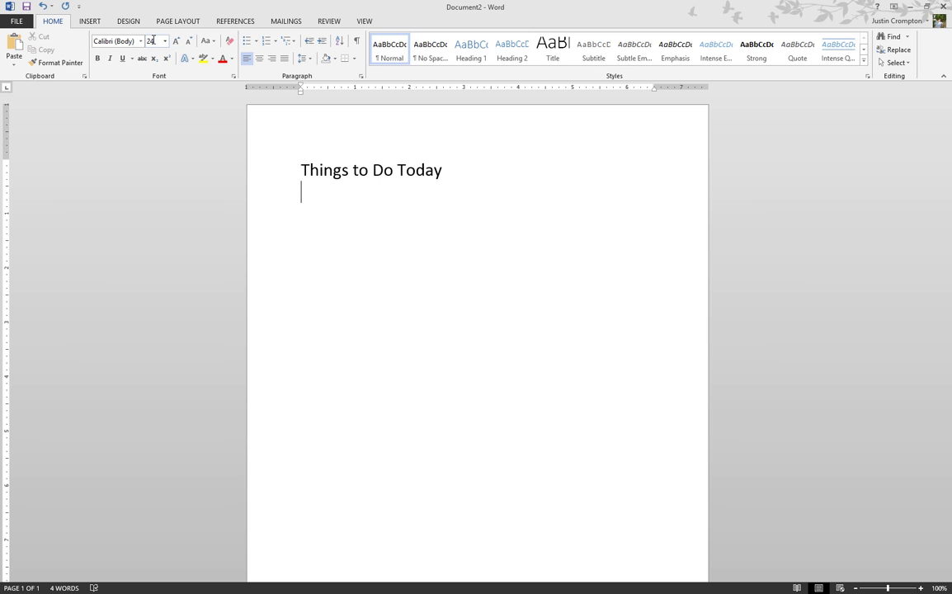
Step: Leave an empty unbulleted line below the heading and enter "Record Video", "Edit Video" and "Re-Record" as separate plain lines
{"action": "left_click", "coordinate": [248, 42]}
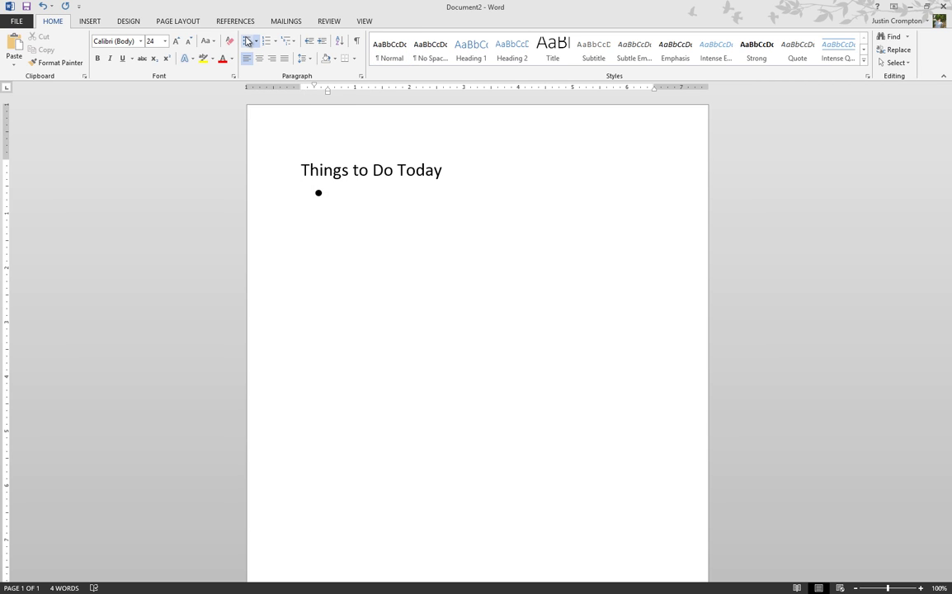
{"action": "left_click", "coordinate": [248, 41]}
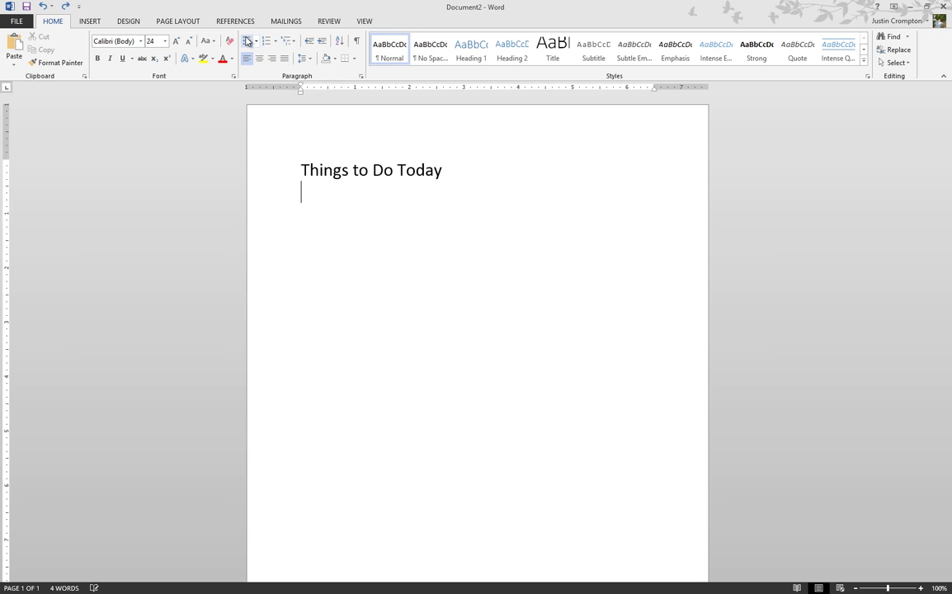
{"action": "key", "text": "Return"}
{"action": "type", "text": "REcord Vid"}
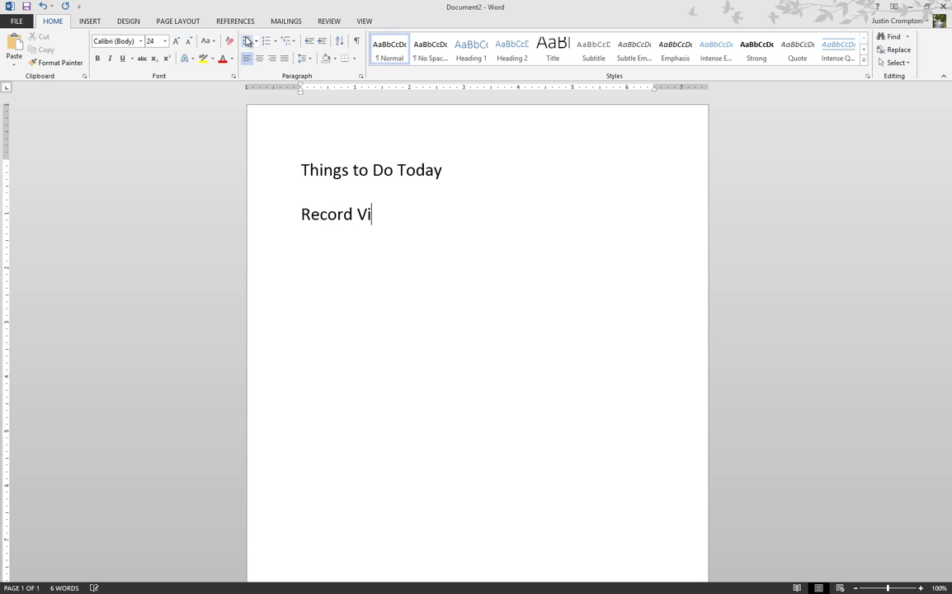
{"action": "type", "text": "eo"}
{"action": "key", "text": "Return"}
{"action": "type", "text": "Edit v"}
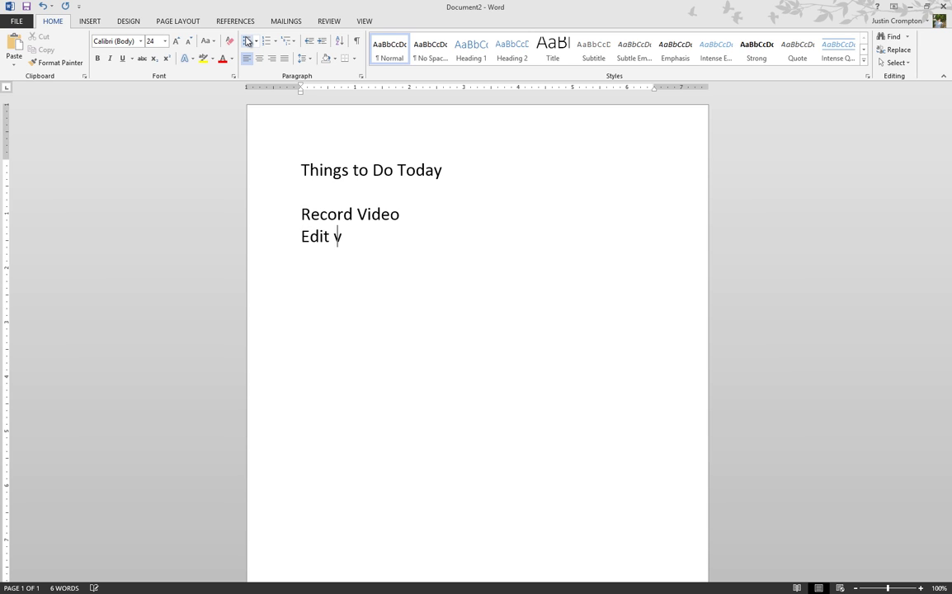
{"action": "key", "text": "BackSpace"}
{"action": "type", "text": "Video"}
{"action": "key", "text": "Return"}
{"action": "type", "text": "Re-Record"}
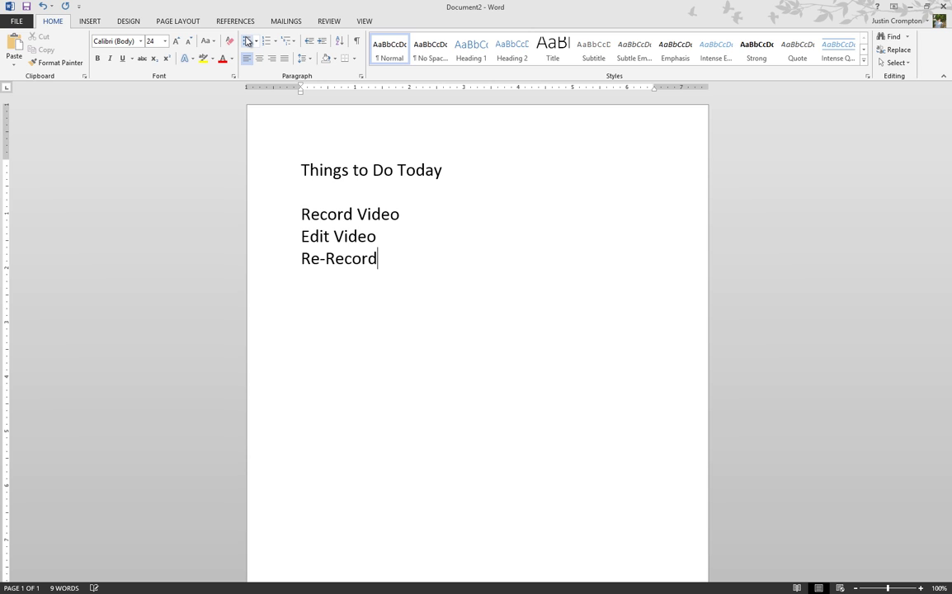
Step: Add "Produce" and "Upload" as two more plain lines below "Re-Record"
{"action": "key", "text": "Return"}
{"action": "type", "text": "r"}
{"action": "key", "text": "BackSpace"}
{"action": "type", "text": "Produce"}
{"action": "key", "text": "Return"}
{"action": "type", "text": "U[load"}
{"action": "key", "text": "BackSpace"}
{"action": "key", "text": "BackSpace"}
{"action": "key", "text": "BackSpace"}
{"action": "key", "text": "BackSpace"}
{"action": "key", "text": "BackSpace"}
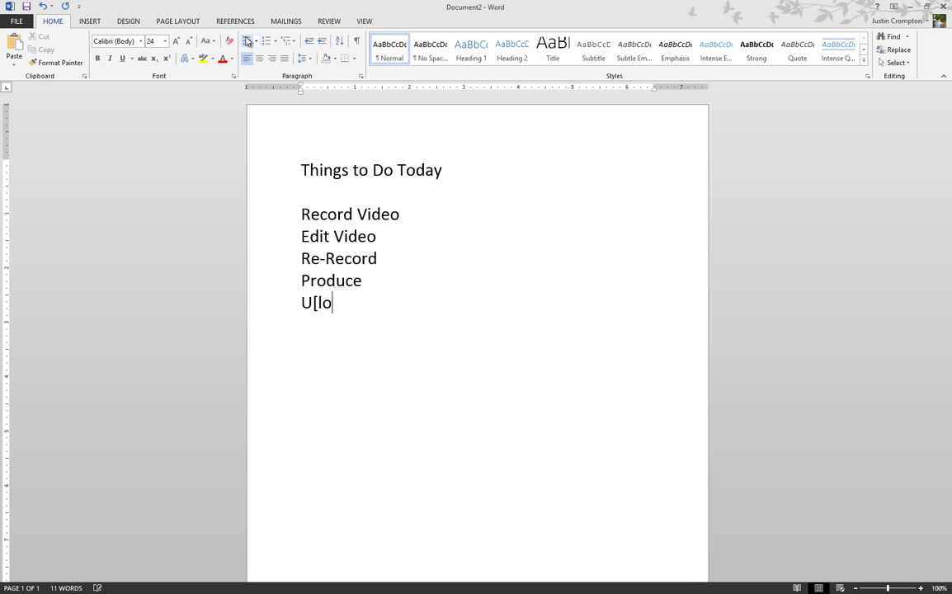
{"action": "type", "text": "pload"}
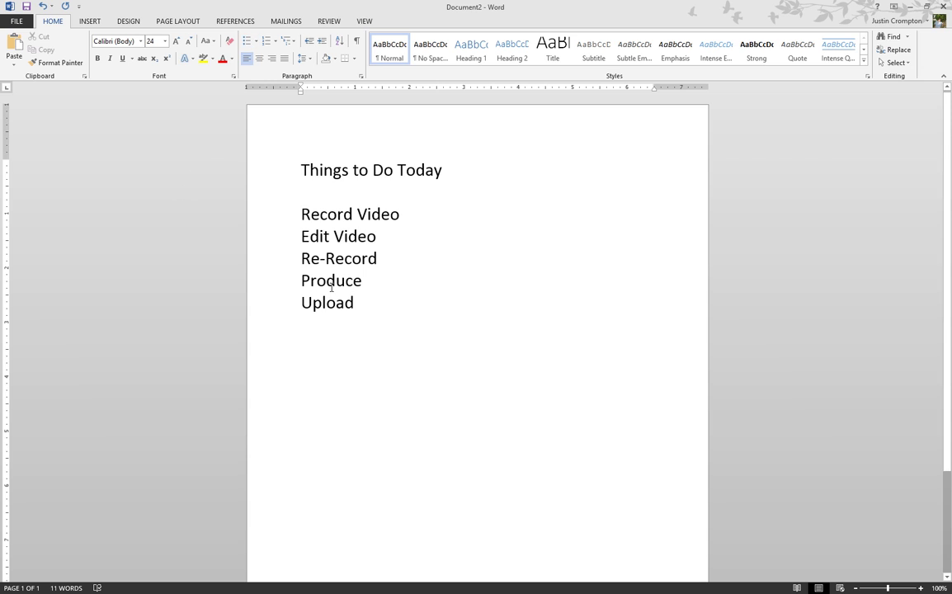
Step: Apply the default round bullets to the five to-do items from "Record Video" through "Upload"
{"action": "left_click", "coordinate": [259, 219], "text": "shift"}
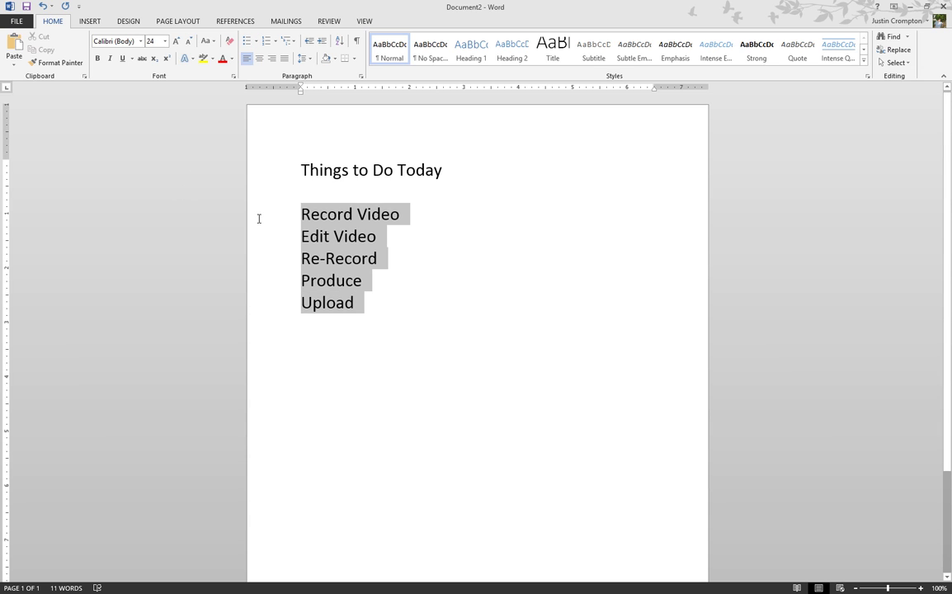
{"action": "left_click", "coordinate": [245, 43]}
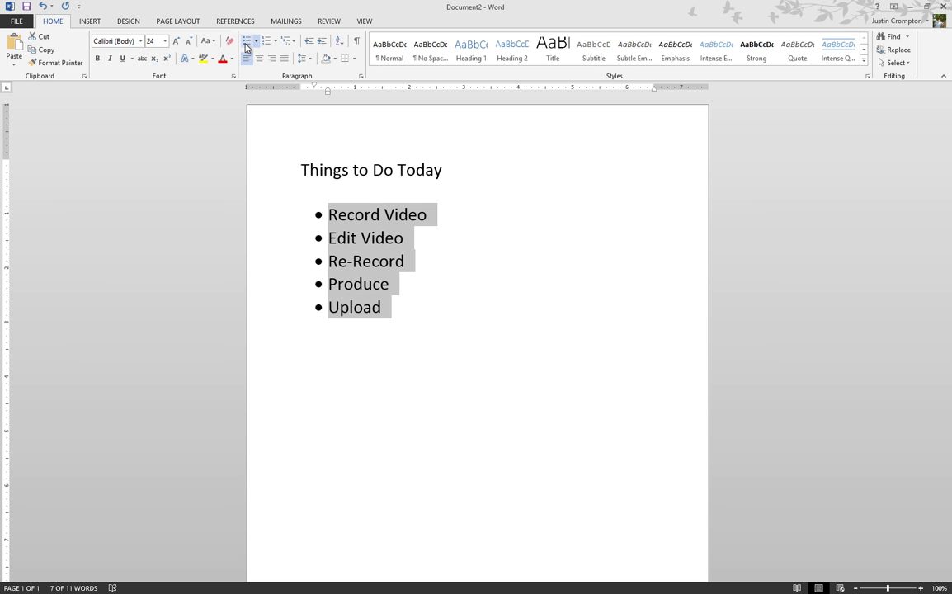
{"action": "left_click", "coordinate": [421, 306]}
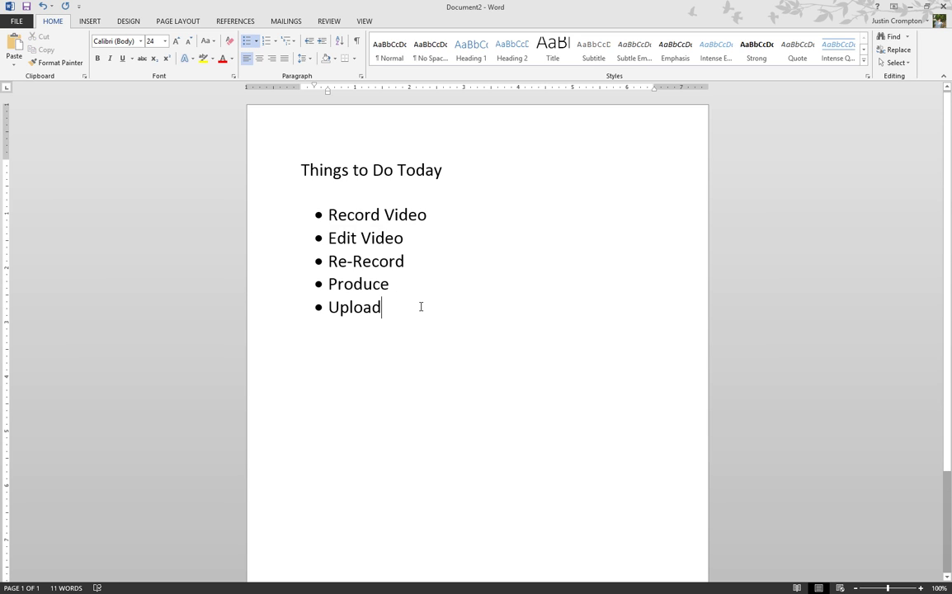
Step: Start another bulleted list a few lines below "Upload" with the item "Record" and an empty bullet, toggling its bullet off and on
{"action": "key", "text": "Return"}
{"action": "key", "text": "Return"}
{"action": "key", "text": "Return"}
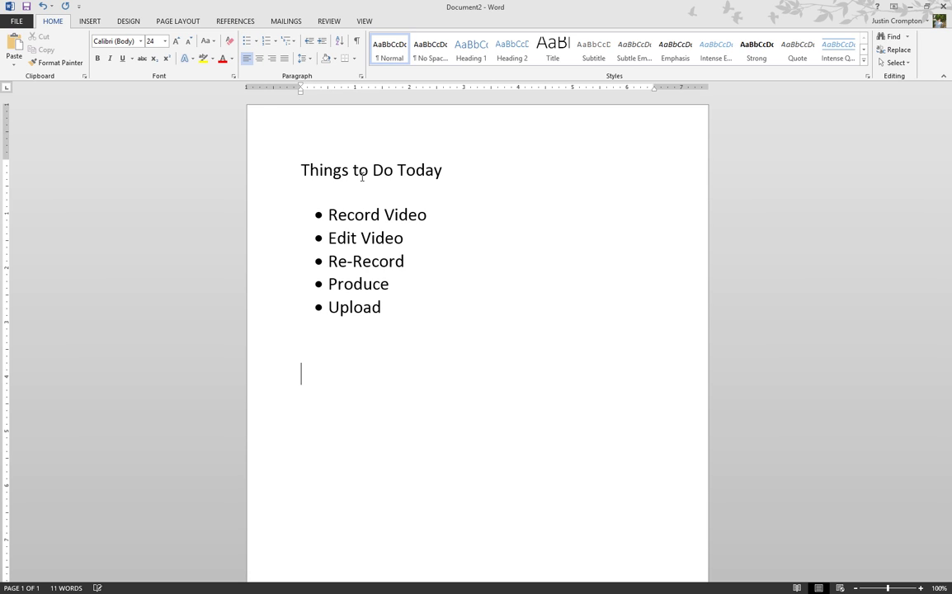
{"action": "left_click", "coordinate": [244, 44]}
{"action": "type", "text": "Record"}
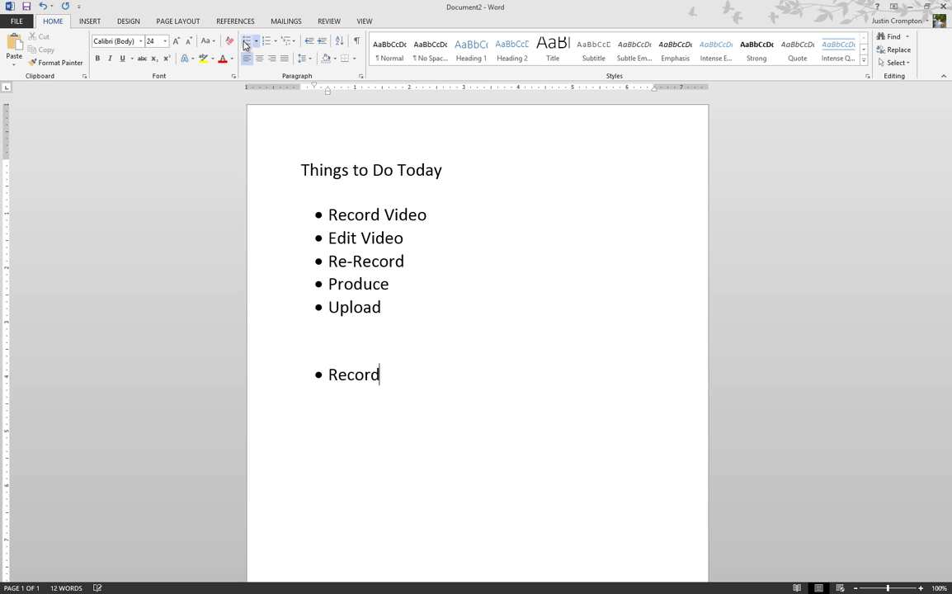
{"action": "key", "text": "Return"}
{"action": "left_click", "coordinate": [245, 45]}
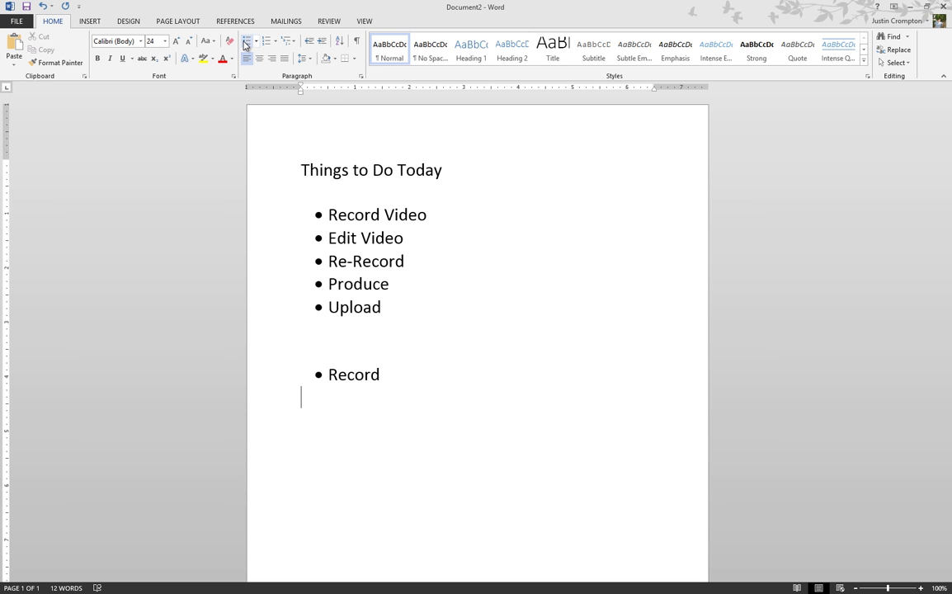
{"action": "left_click", "coordinate": [244, 45]}
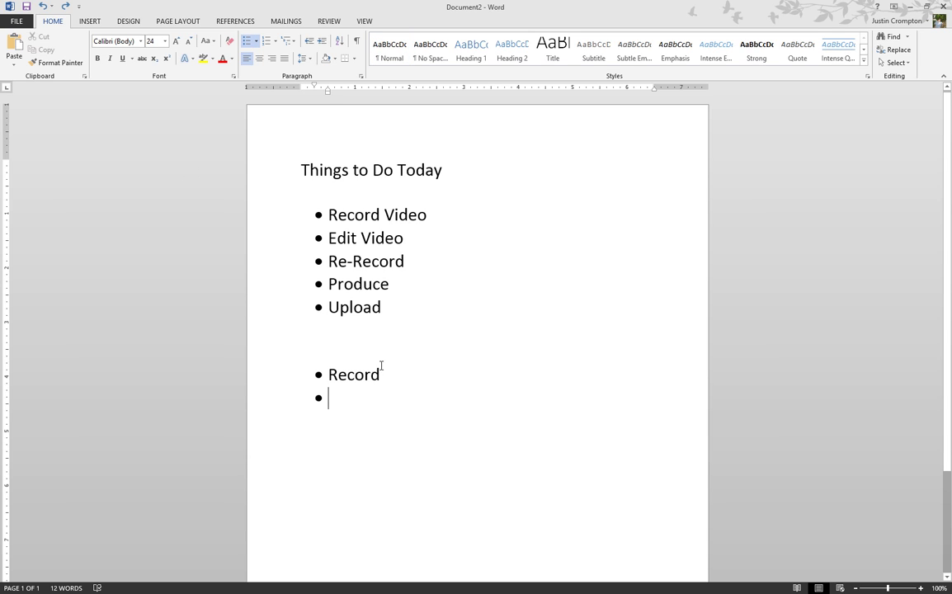
Step: Delete the extra "Record" item and remove the empty bullet below it
{"action": "left_click_drag", "start_coordinate": [381, 371], "coordinate": [338, 373]}
{"action": "key", "text": "BackSpace"}
{"action": "key", "text": "BackSpace"}
{"action": "key", "text": "BackSpace"}
{"action": "key", "text": "BackSpace"}
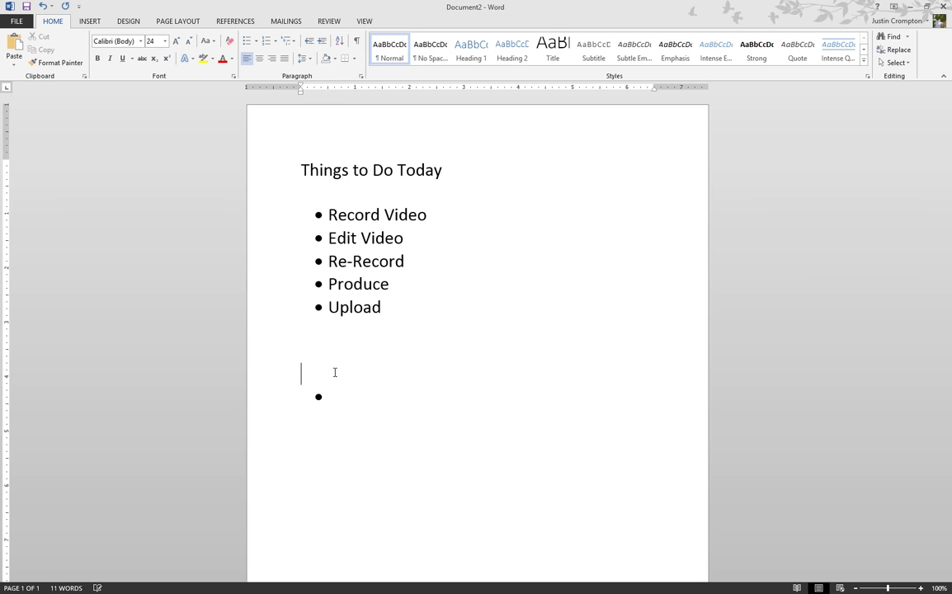
{"action": "left_click", "coordinate": [363, 399]}
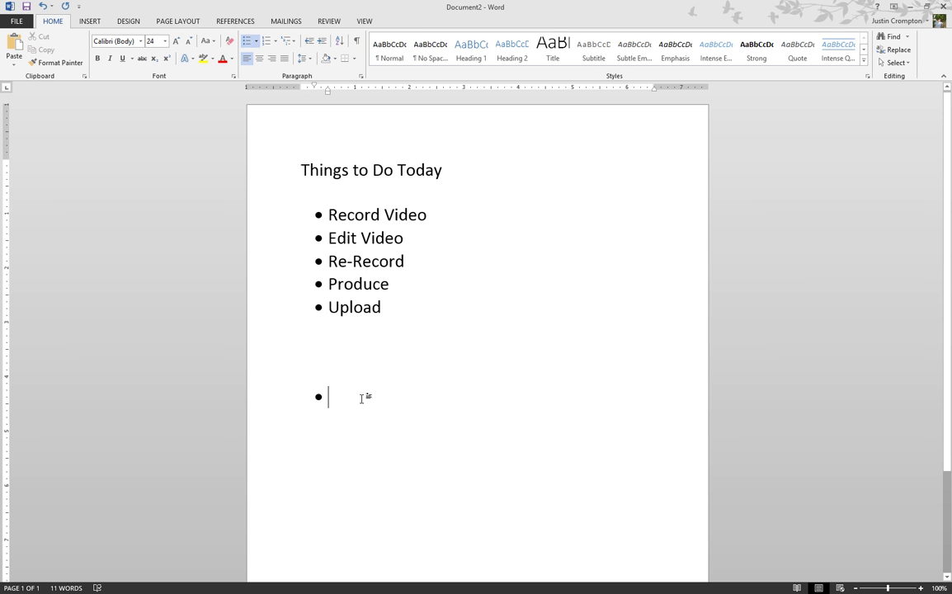
{"action": "key", "text": "BackSpace"}
Step: Add an empty second-level bullet under "Record Video" and begin defining a new multilevel list
{"action": "key", "text": "Return"}
{"action": "key", "text": "Tab"}
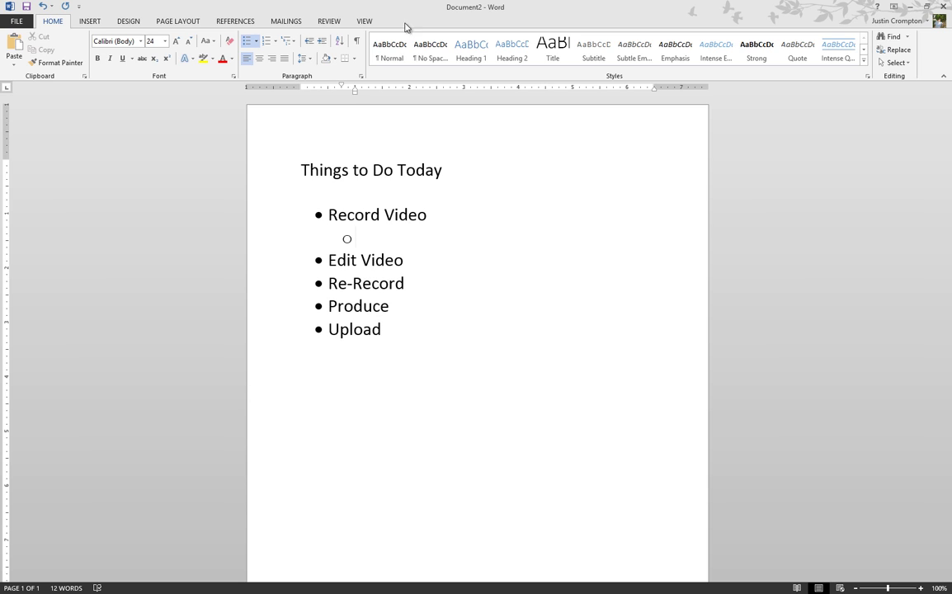
{"action": "left_click", "coordinate": [294, 41]}
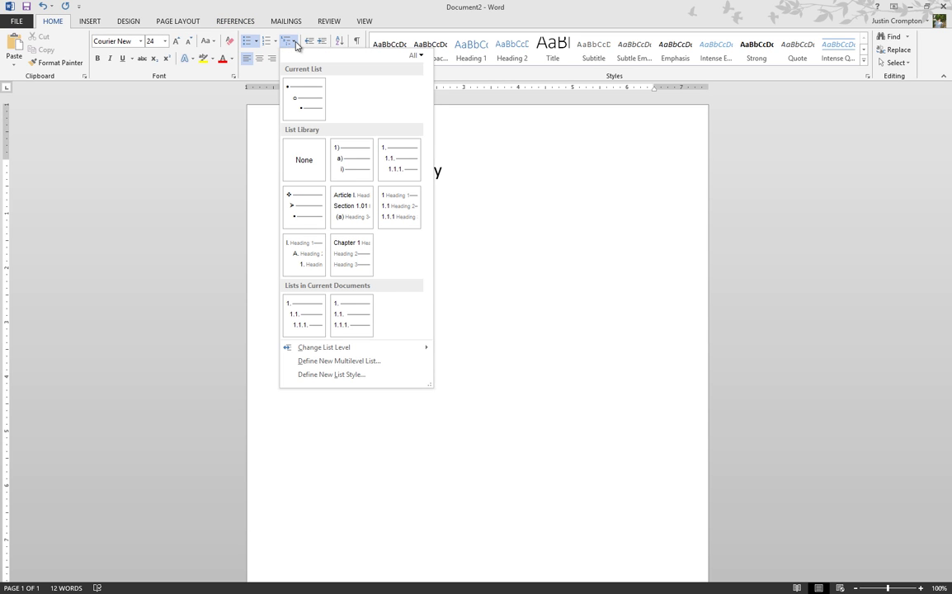
{"action": "mouse_move", "coordinate": [306, 212]}
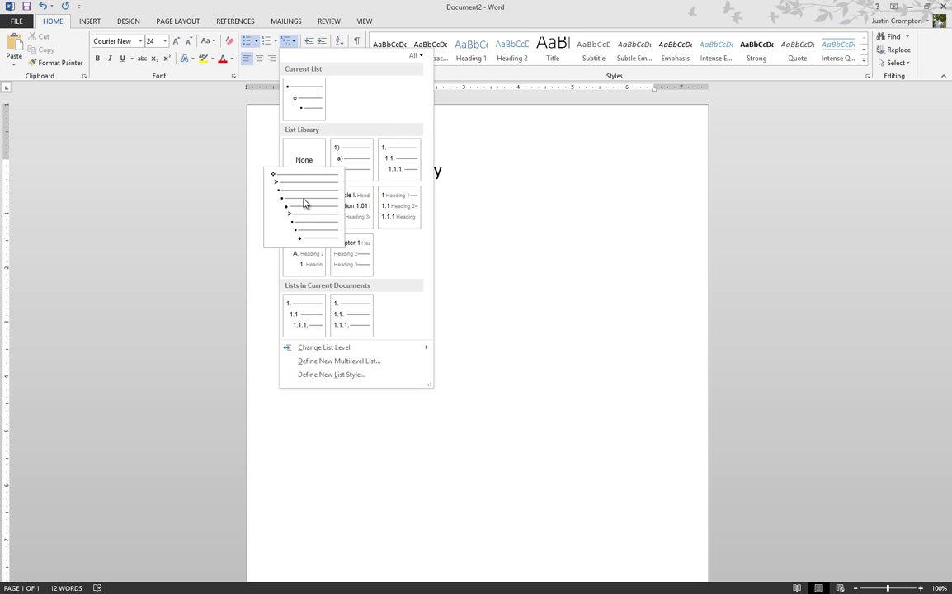
{"action": "left_click", "coordinate": [345, 363]}
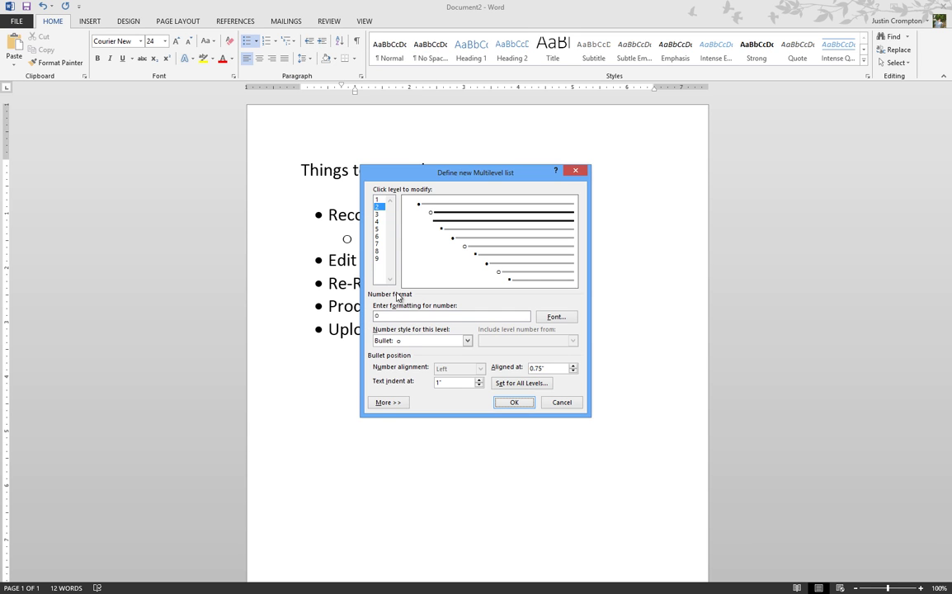
Step: Examine the settings of list levels 1 to 3 and level 1's font options without changing them
{"action": "left_click", "coordinate": [377, 200]}
{"action": "left_click", "coordinate": [377, 208]}
{"action": "left_click", "coordinate": [377, 214]}
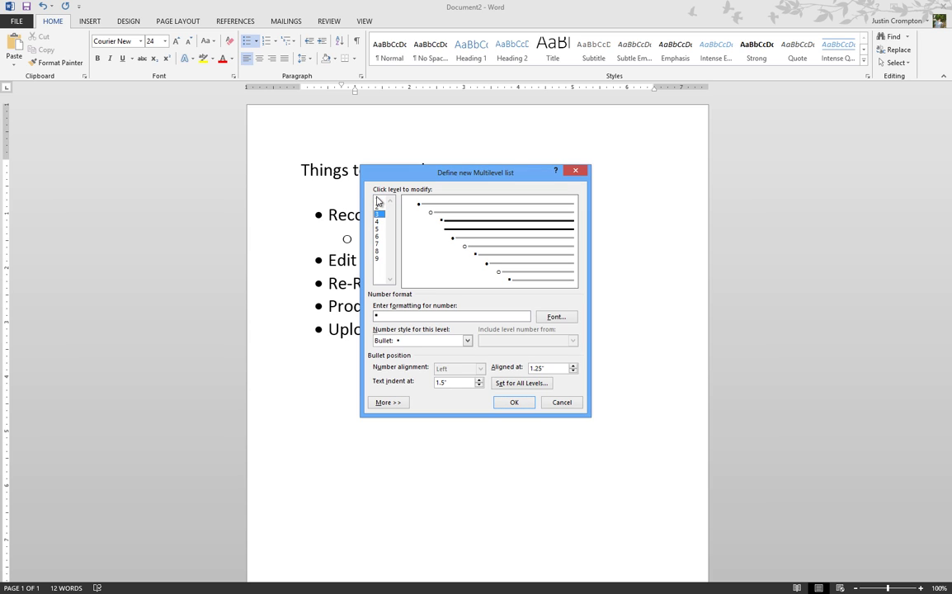
{"action": "left_click", "coordinate": [377, 199]}
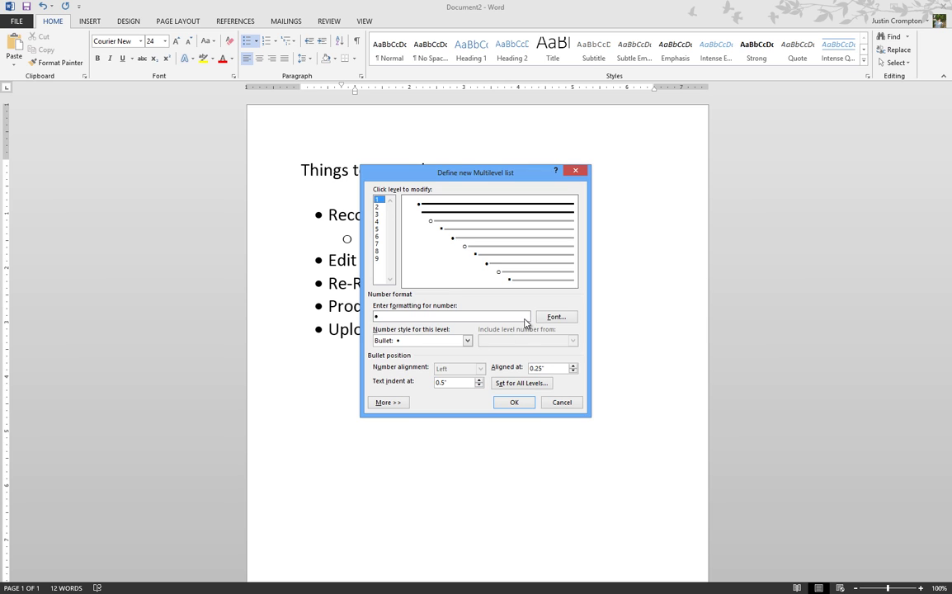
{"action": "left_click", "coordinate": [561, 317]}
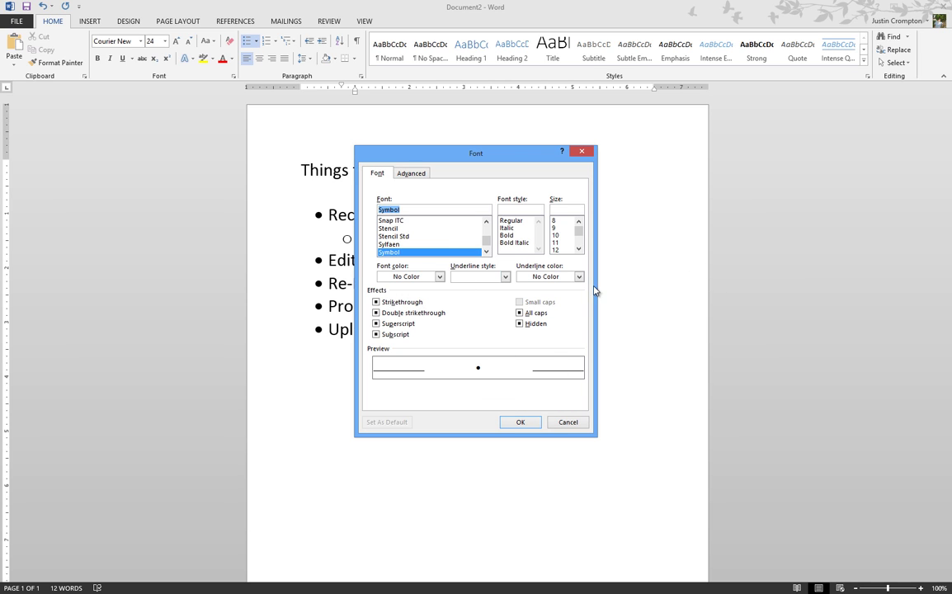
{"action": "left_click", "coordinate": [568, 421]}
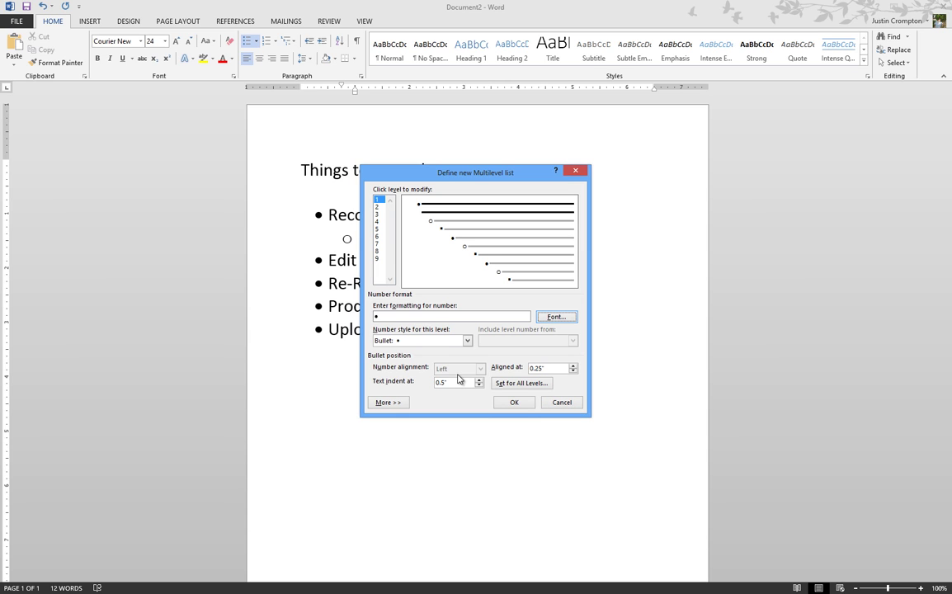
Step: Set the level 1 number style to the pink picture bullet
{"action": "left_click", "coordinate": [467, 340]}
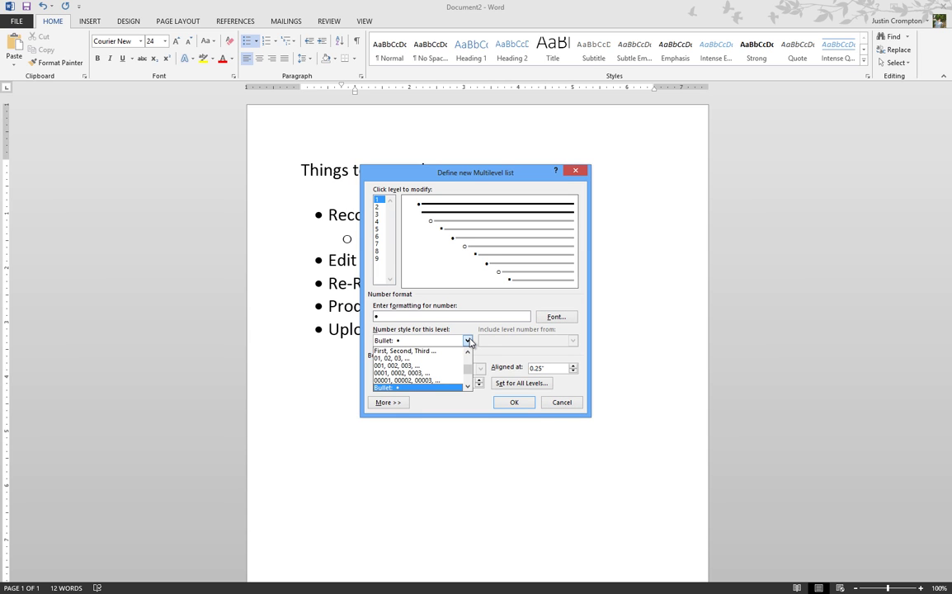
{"action": "scroll", "coordinate": [425, 372], "scroll_direction": "down", "scroll_amount": 1}
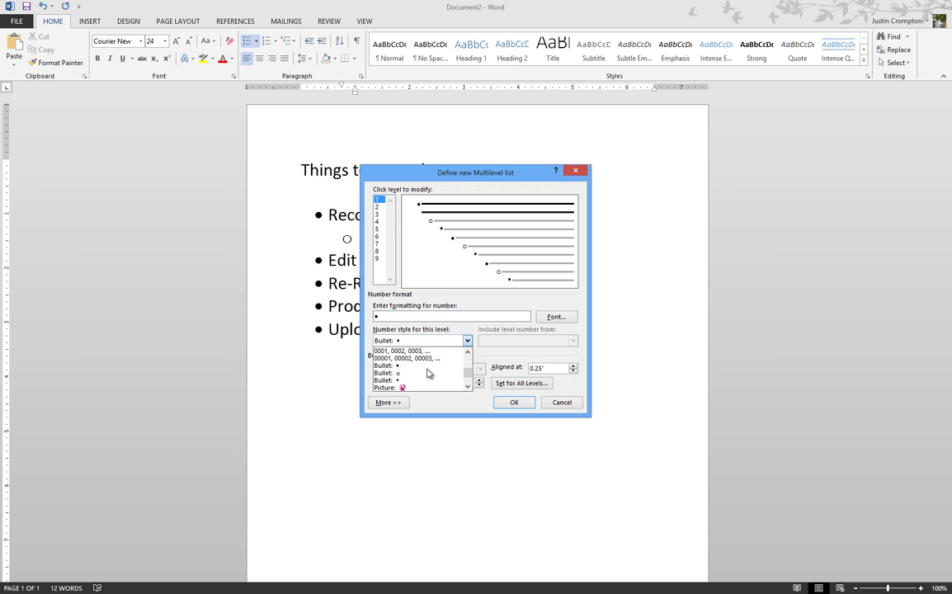
{"action": "left_click", "coordinate": [416, 381]}
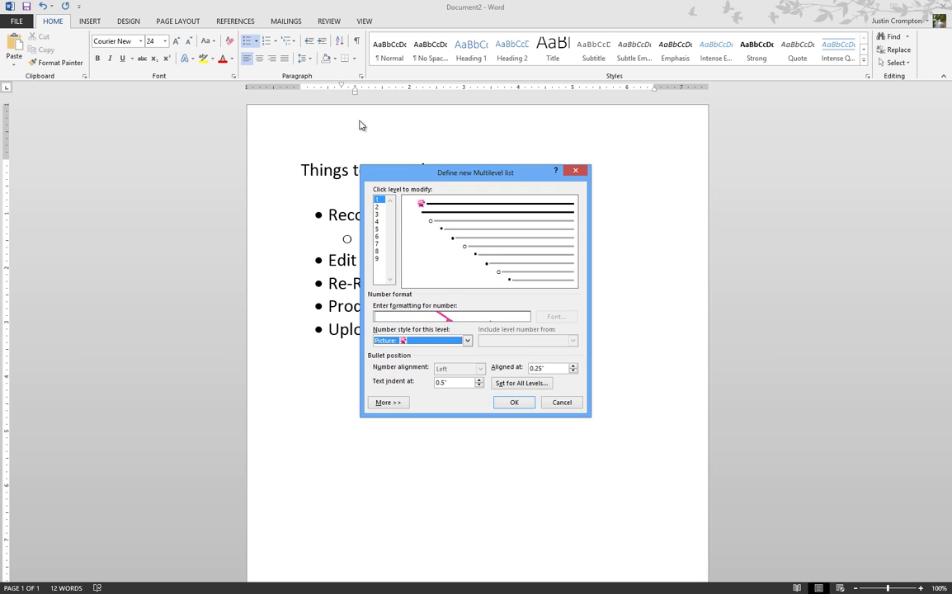
Step: Set the level 2 number style to the © bullet and apply the new multilevel list
{"action": "left_click", "coordinate": [378, 206]}
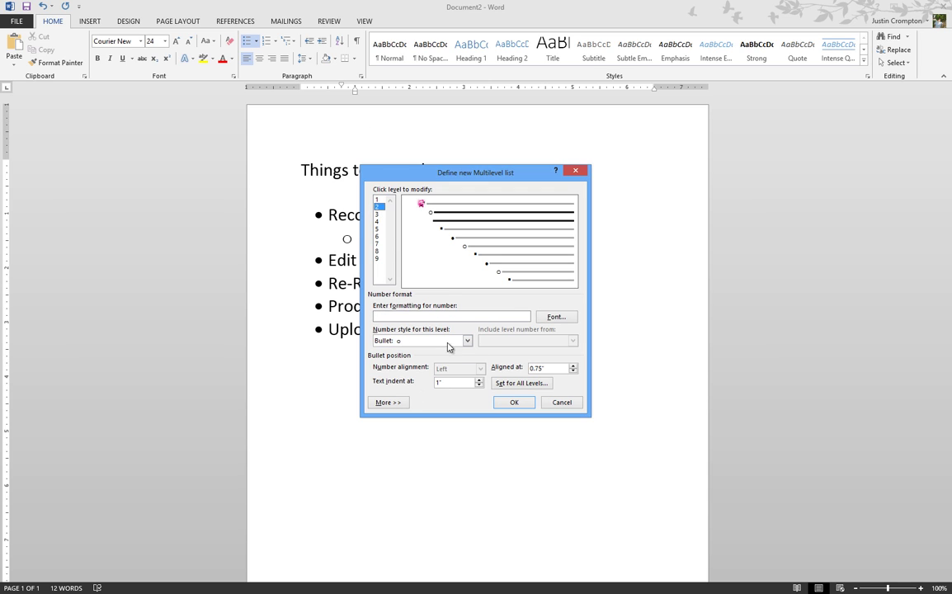
{"action": "left_click", "coordinate": [452, 341]}
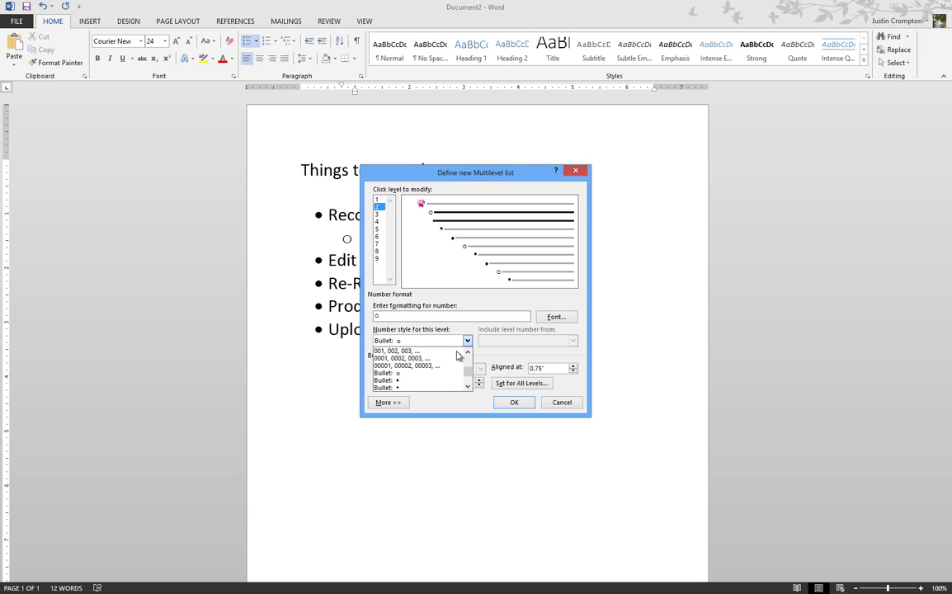
{"action": "scroll", "coordinate": [458, 355], "scroll_direction": "down", "scroll_amount": 2}
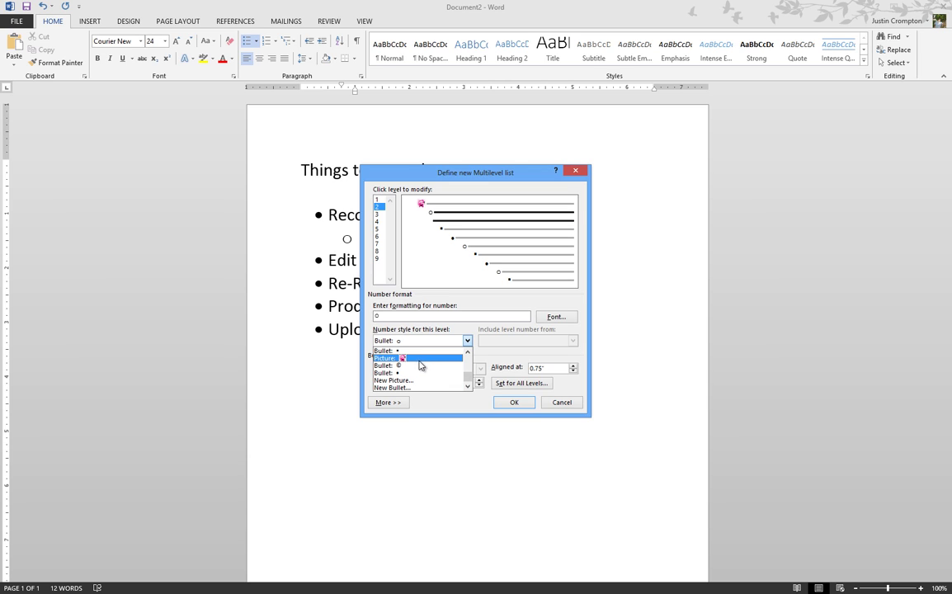
{"action": "left_click", "coordinate": [420, 365]}
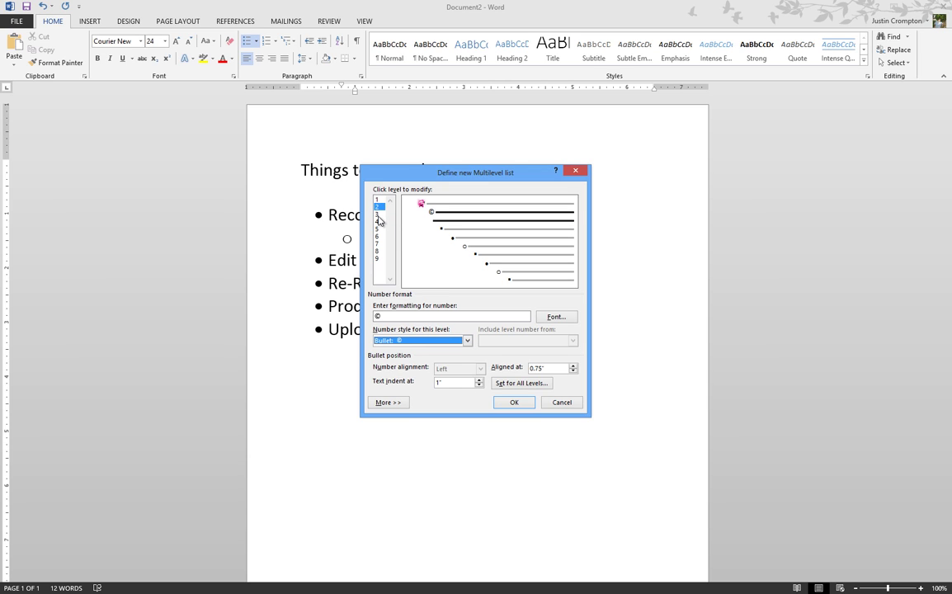
{"action": "left_click", "coordinate": [514, 403]}
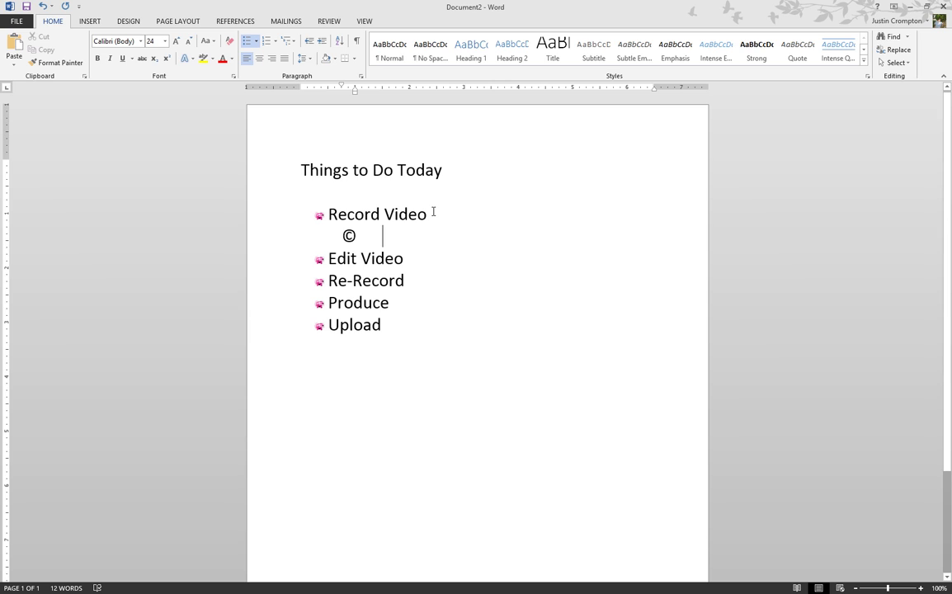
Step: Enter "2013" as the sub-item under "Record Video" and start another item below it
{"action": "type", "text": "2091"}
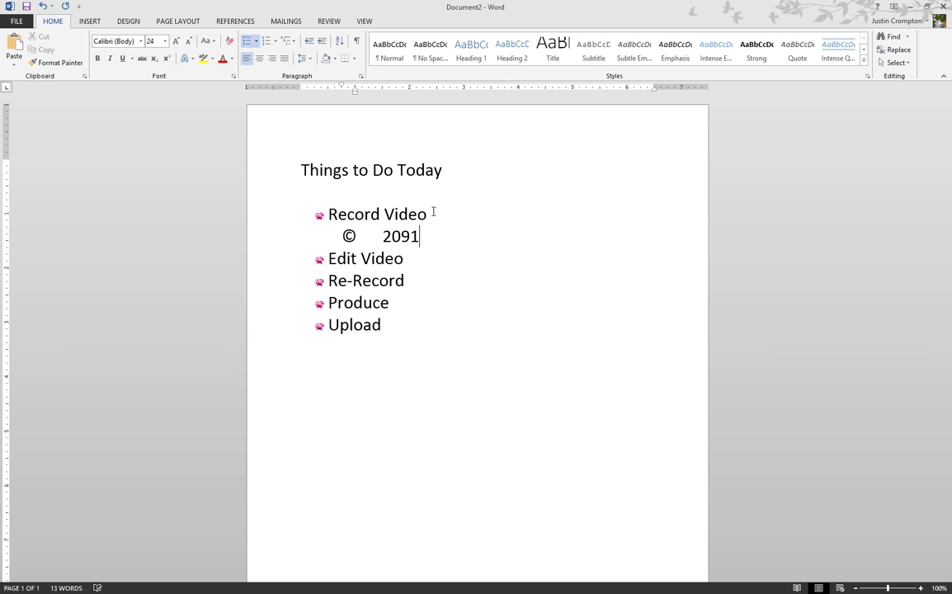
{"action": "key", "text": "BackSpace"}
{"action": "key", "text": "BackSpace"}
{"action": "type", "text": "13"}
{"action": "key", "text": "Return"}
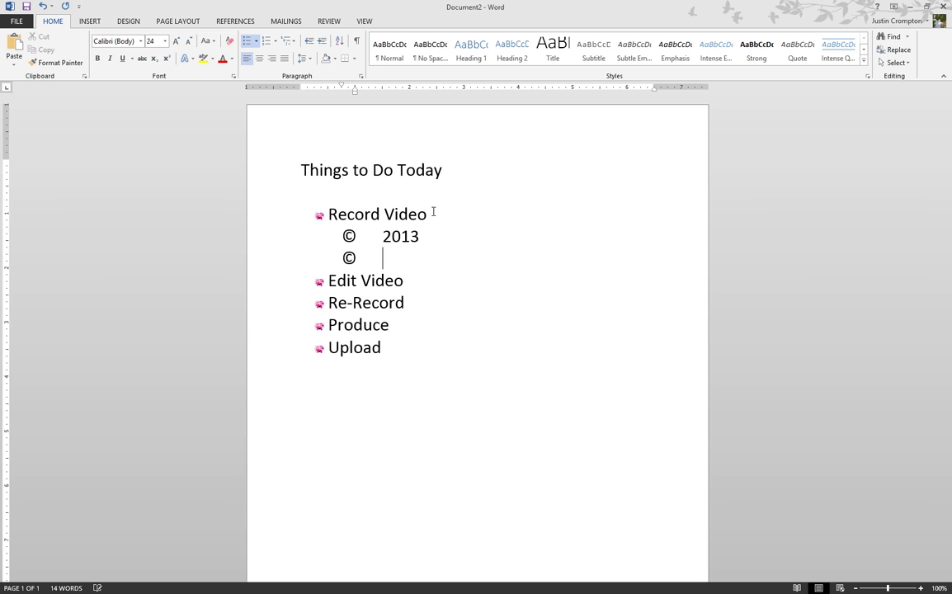
Step: Demote the empty item below "2013" through the deeper list levels and promote it back, ending at the third level
{"action": "key", "text": "Tab"}
{"action": "key", "text": "shift+Tab"}
{"action": "key", "text": "Tab"}
{"action": "key", "text": "Tab"}
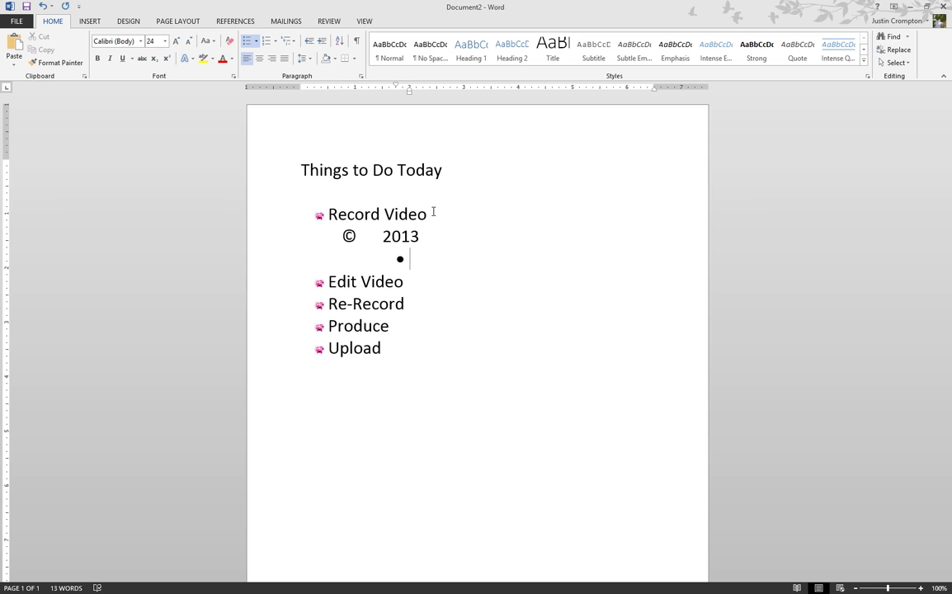
{"action": "key", "text": "Tab"}
{"action": "key", "text": "Tab"}
{"action": "key", "text": "Tab"}
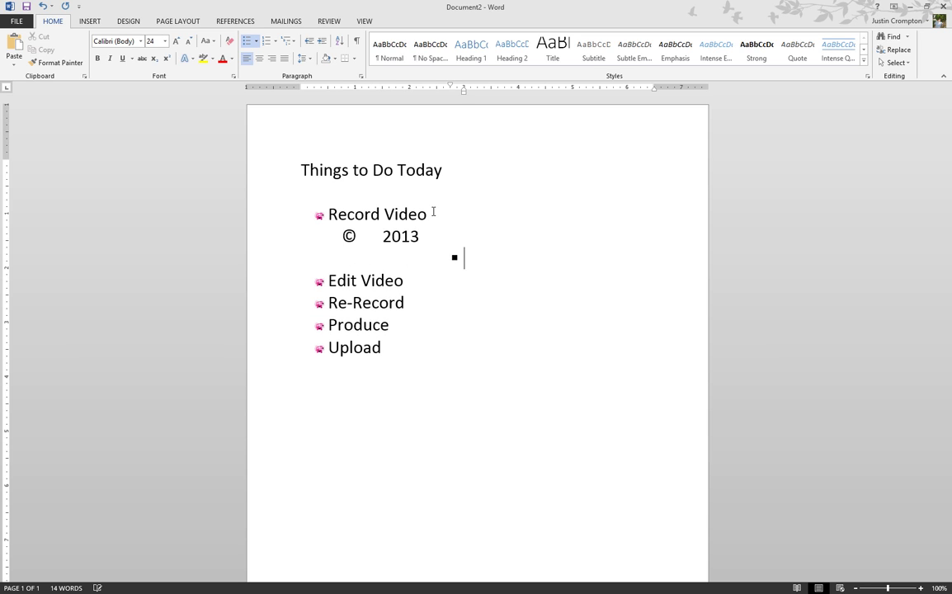
{"action": "key", "text": "Tab"}
{"action": "key", "text": "Tab"}
{"action": "key", "text": "shift+Tab"}
{"action": "key", "text": "shift+Tab"}
{"action": "key", "text": "shift+Tab"}
{"action": "key", "text": "shift+Tab"}
{"action": "key", "text": "shift+Tab"}
{"action": "key", "text": "shift+Tab"}
{"action": "key", "text": "shift+Tab"}
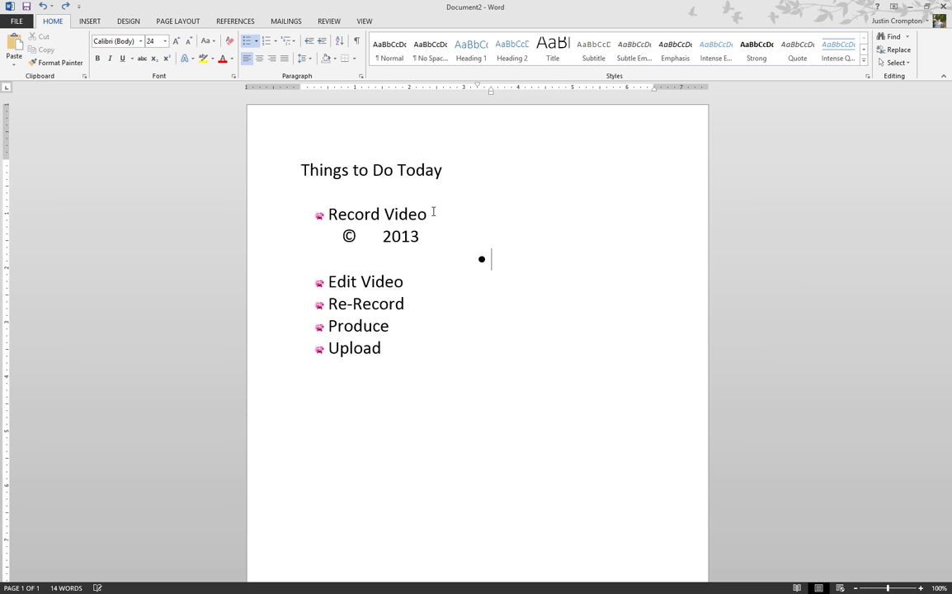
{"action": "key", "text": "Tab"}
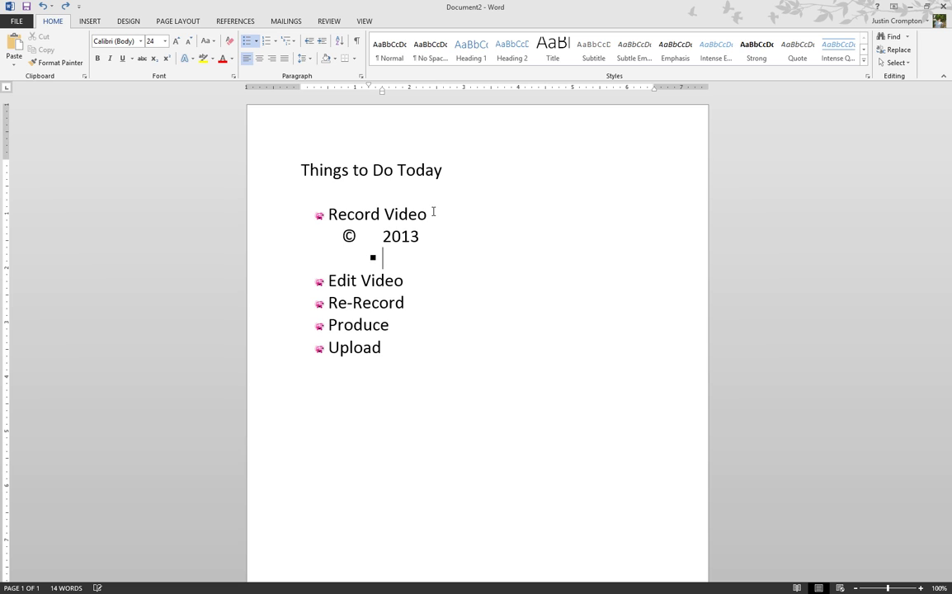
Step: Undo the list level changes and the "2013" entry, leaving only the empty © sub-item under "Record Video"
{"action": "key", "text": "ctrl+z"}
{"action": "key", "text": "ctrl+z"}
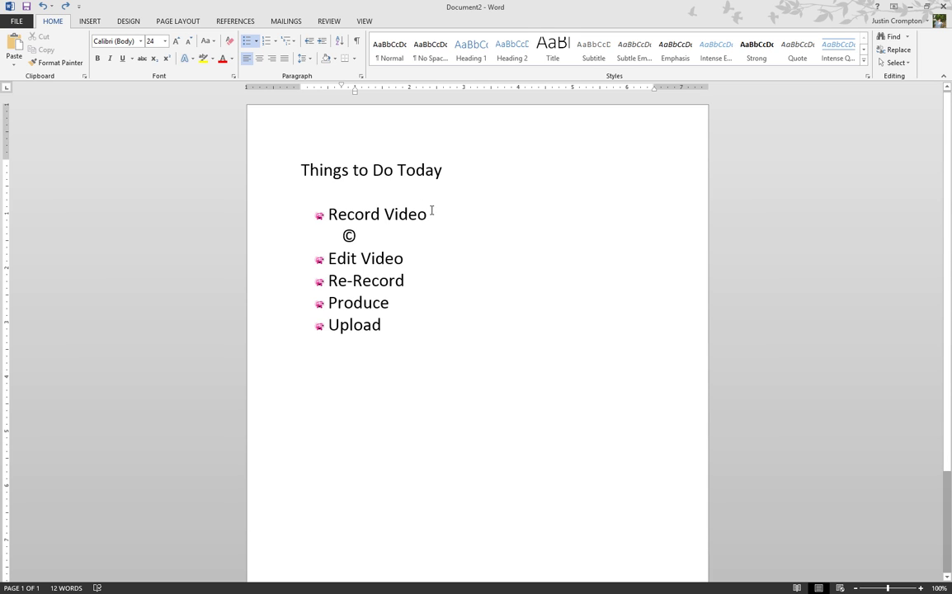
Step: Review the Define New List Style settings for the multilevel list without creating a style
{"action": "left_click", "coordinate": [294, 41]}
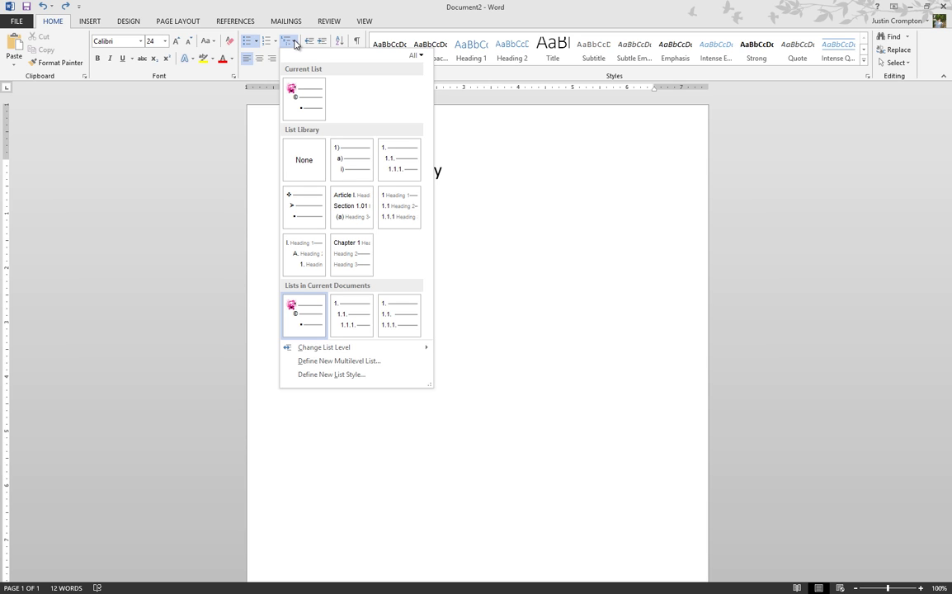
{"action": "left_click", "coordinate": [337, 375]}
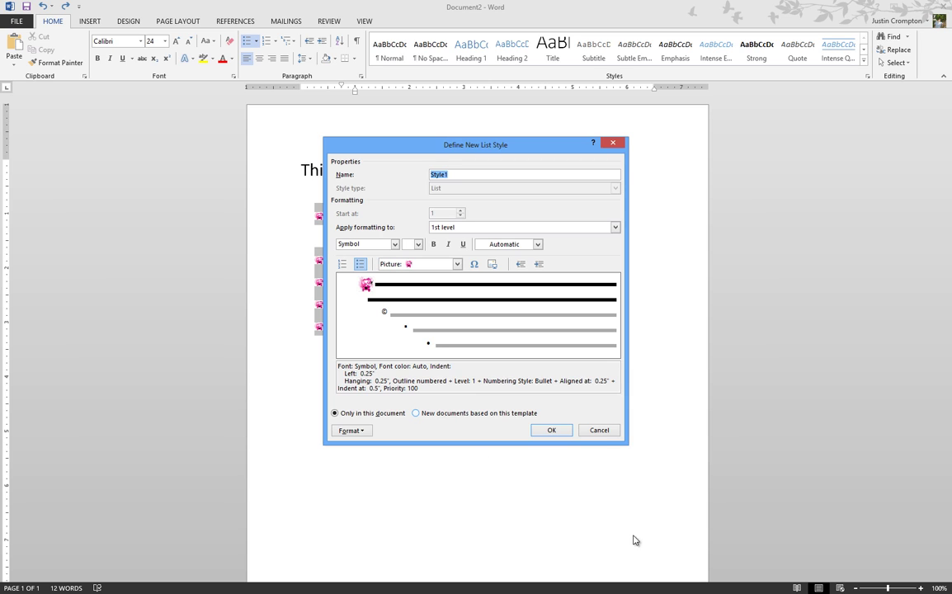
{"action": "left_click", "coordinate": [599, 429]}
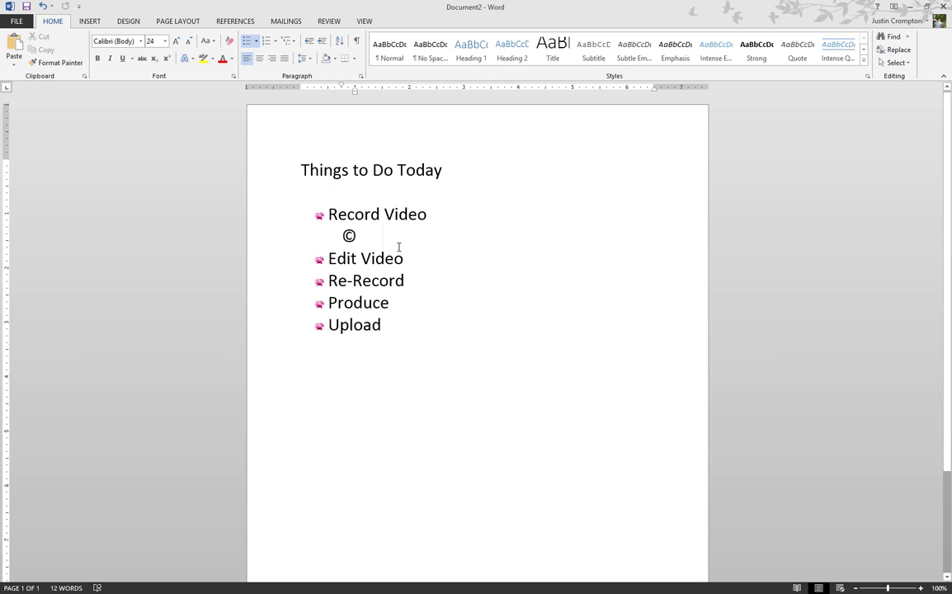
Step: End the bulleted list after "Upload" and enter the plain lines "Record", "Edit Video" and "Re-Record" below it
{"action": "left_click", "coordinate": [397, 326]}
{"action": "key", "text": "Return"}
{"action": "key", "text": "Return"}
{"action": "key", "text": "Return"}
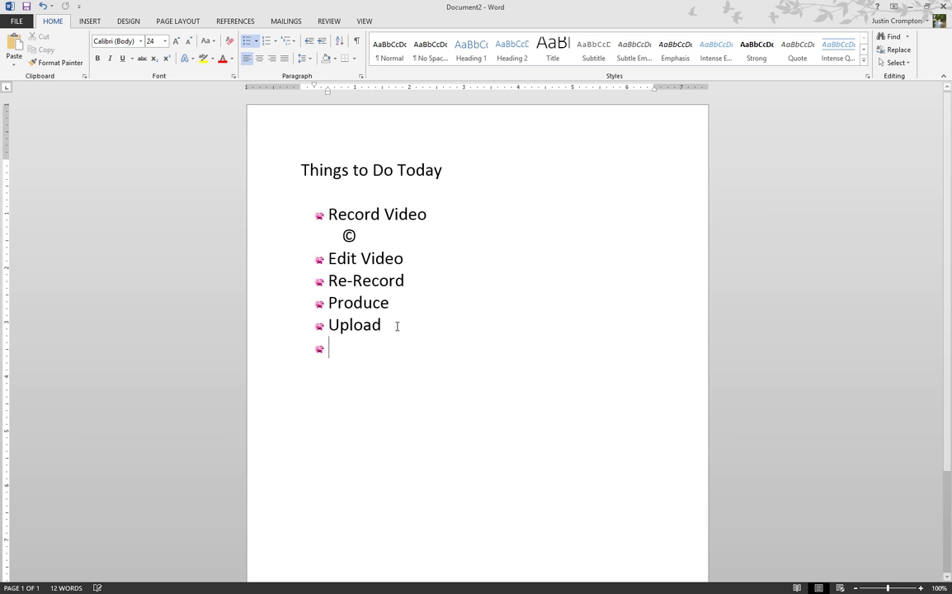
{"action": "type", "text": "Record"}
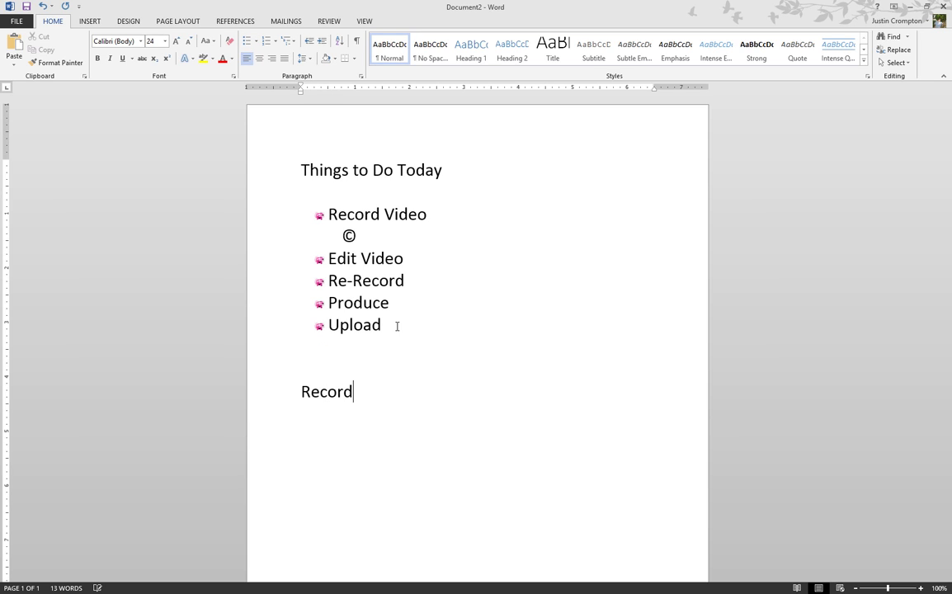
{"action": "key", "text": "Return"}
{"action": "type", "text": "Edit Video"}
{"action": "key", "text": "Return"}
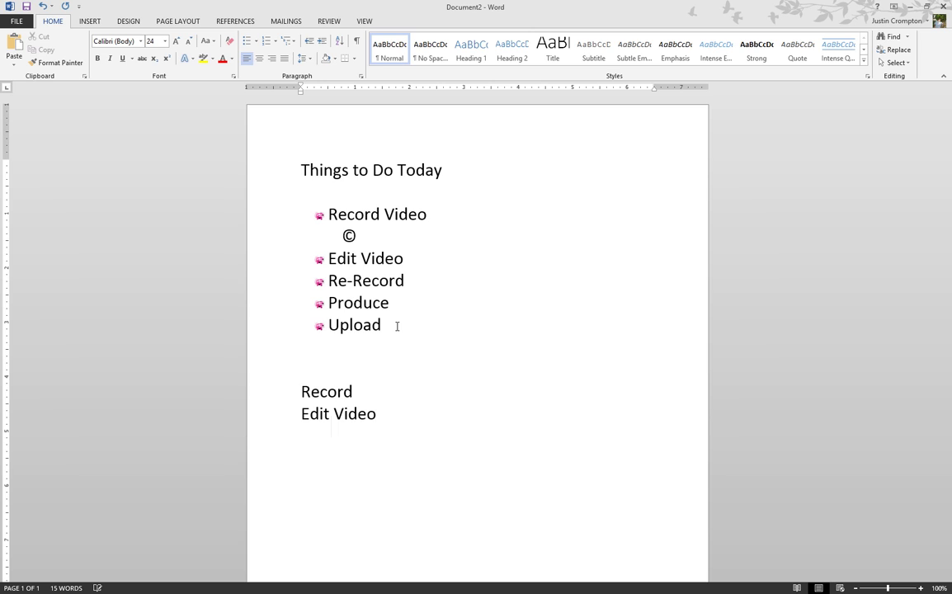
{"action": "type", "text": "Re-Record"}
{"action": "key", "text": "Return"}
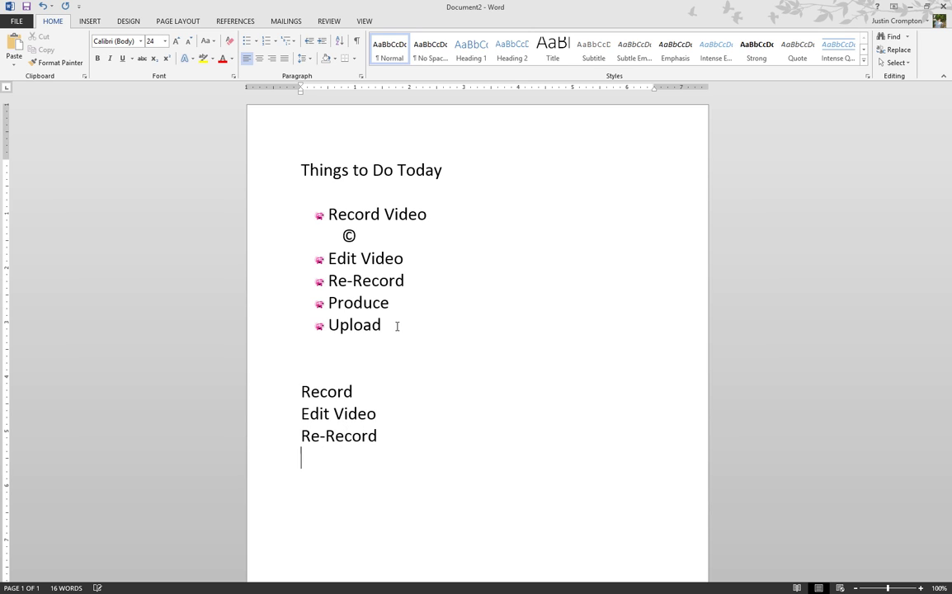
Step: Enter "Produce" and "Upload" as the last two lines of the plain text list
{"action": "type", "text": "Prouc"}
{"action": "key", "text": "BackSpace"}
{"action": "key", "text": "BackSpace"}
{"action": "type", "text": "duce"}
{"action": "key", "text": "Return"}
{"action": "type", "text": "Upol"}
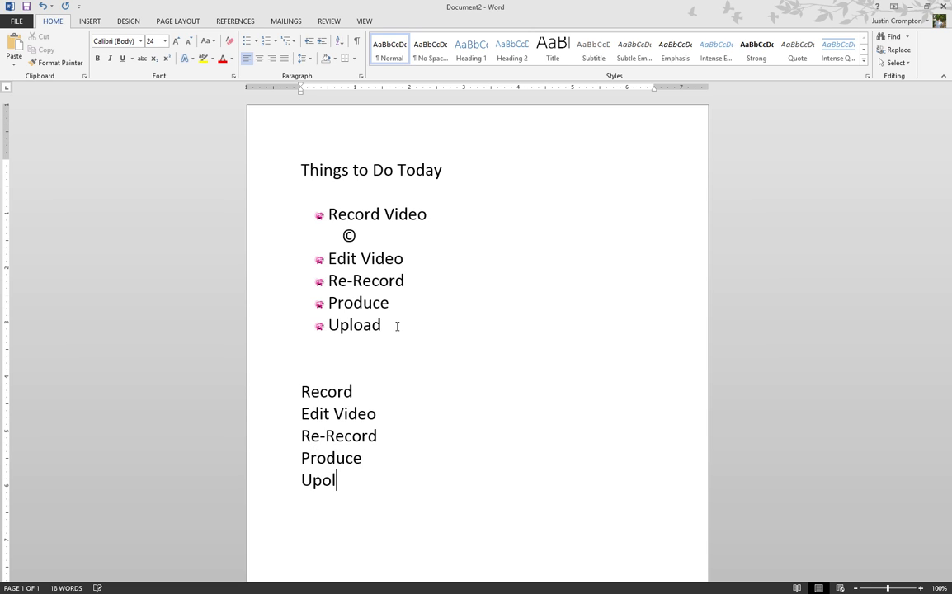
{"action": "key", "text": "BackSpace"}
{"action": "type", "text": "l"}
{"action": "key", "text": "BackSpace"}
{"action": "key", "text": "BackSpace"}
{"action": "type", "text": "load"}
Step: Turn the five plain lines from "Record" to "Upload" into a numbered list
{"action": "left_click_drag", "start_coordinate": [252, 480], "coordinate": [250, 395]}
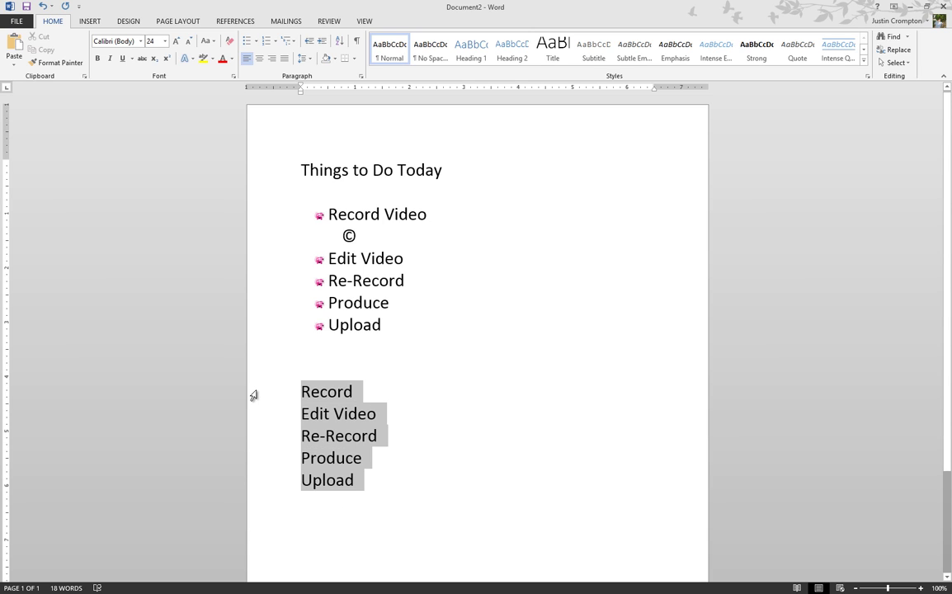
{"action": "left_click", "coordinate": [265, 42]}
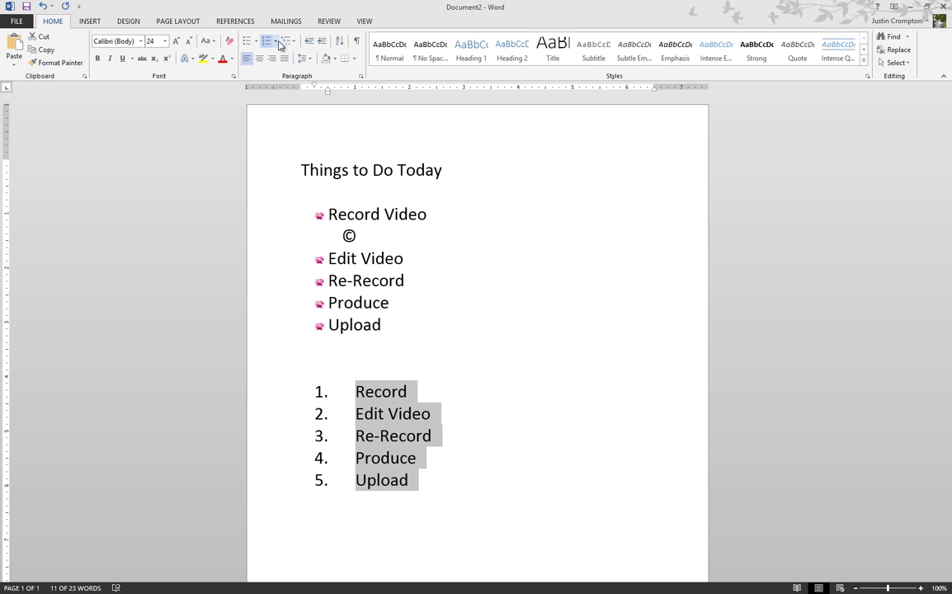
Step: Try a new number format with the "One, Two, Three ..." style on the numbered list, and undo it
{"action": "left_click", "coordinate": [275, 41]}
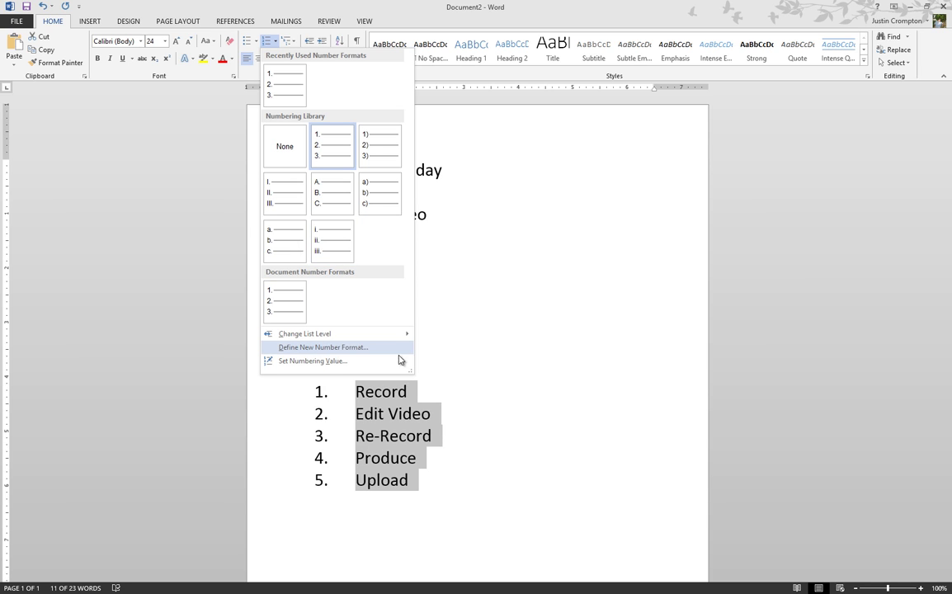
{"action": "left_click", "coordinate": [364, 347]}
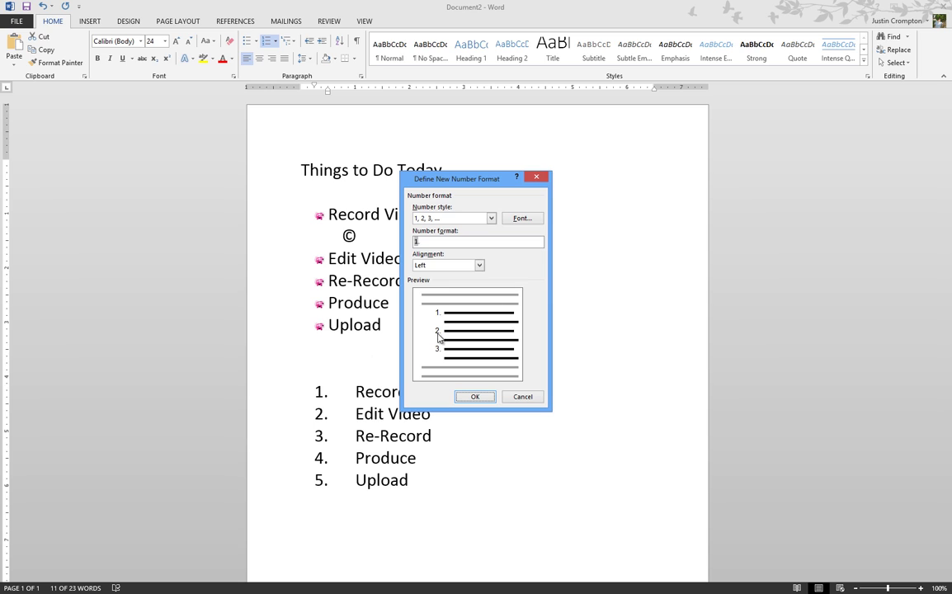
{"action": "left_click", "coordinate": [492, 219]}
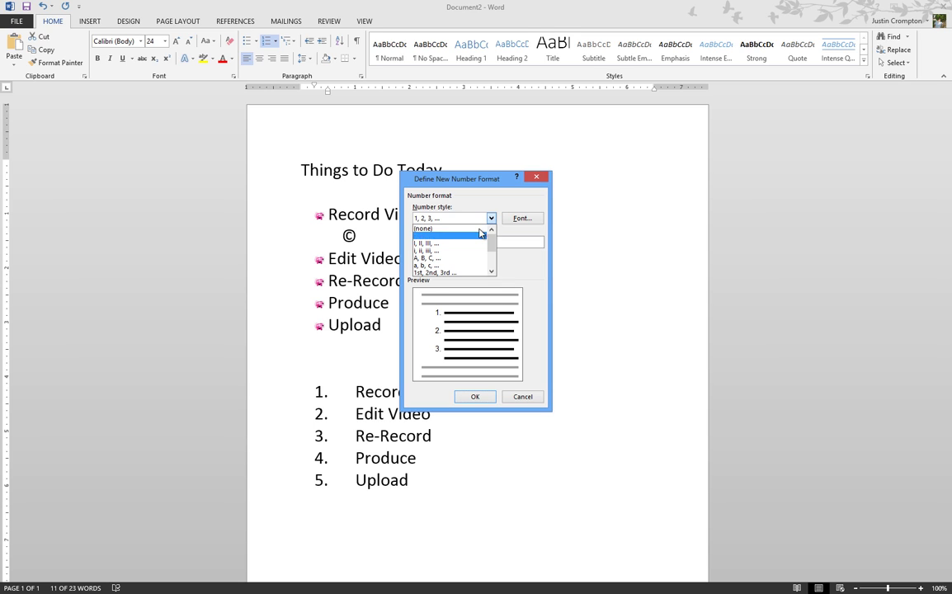
{"action": "scroll", "coordinate": [462, 239], "scroll_direction": "down", "scroll_amount": 2}
{"action": "left_click", "coordinate": [461, 243]}
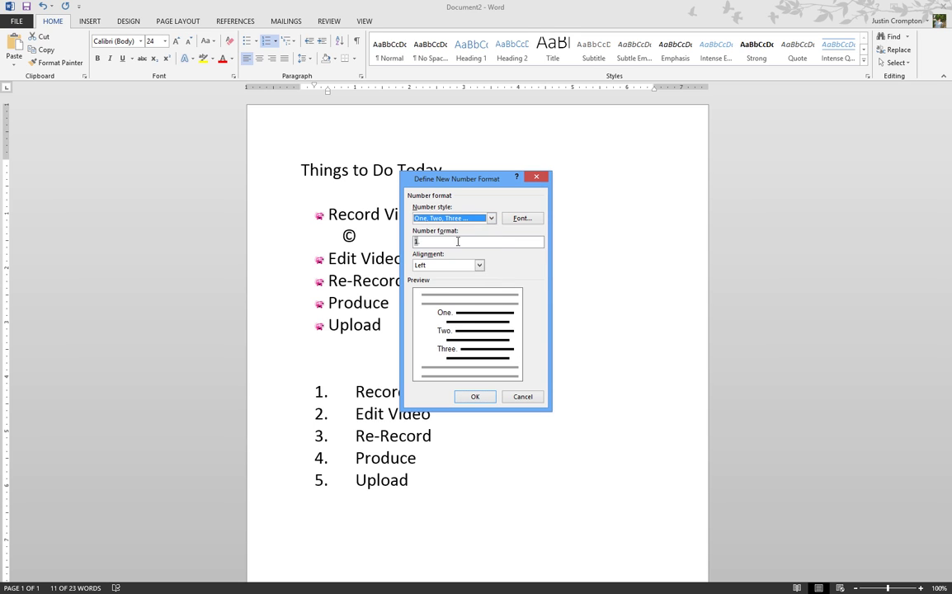
{"action": "left_click", "coordinate": [476, 397]}
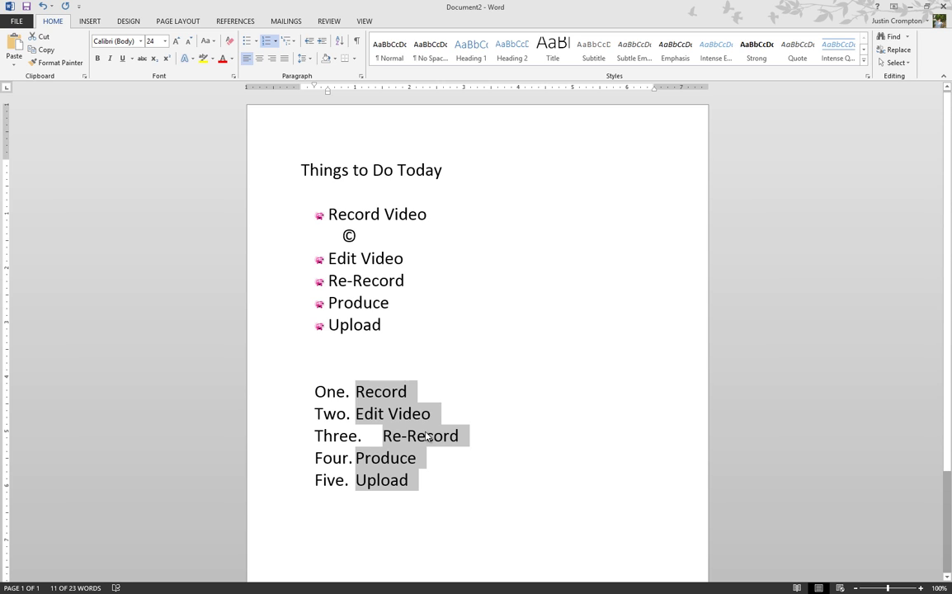
{"action": "key", "text": "ctrl+z"}
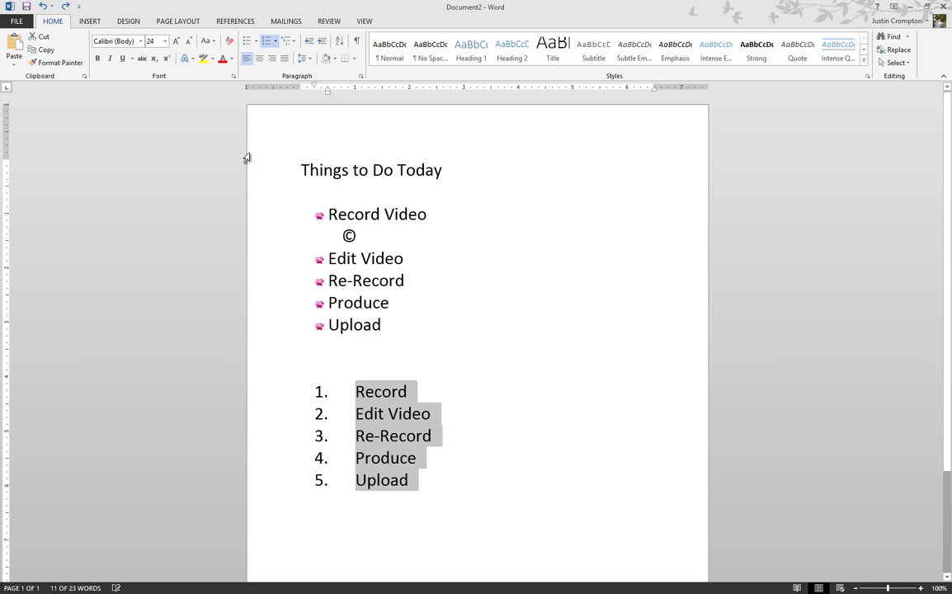
Step: Try starting the numbered list at value 8, and undo the numbering change
{"action": "left_click", "coordinate": [276, 41]}
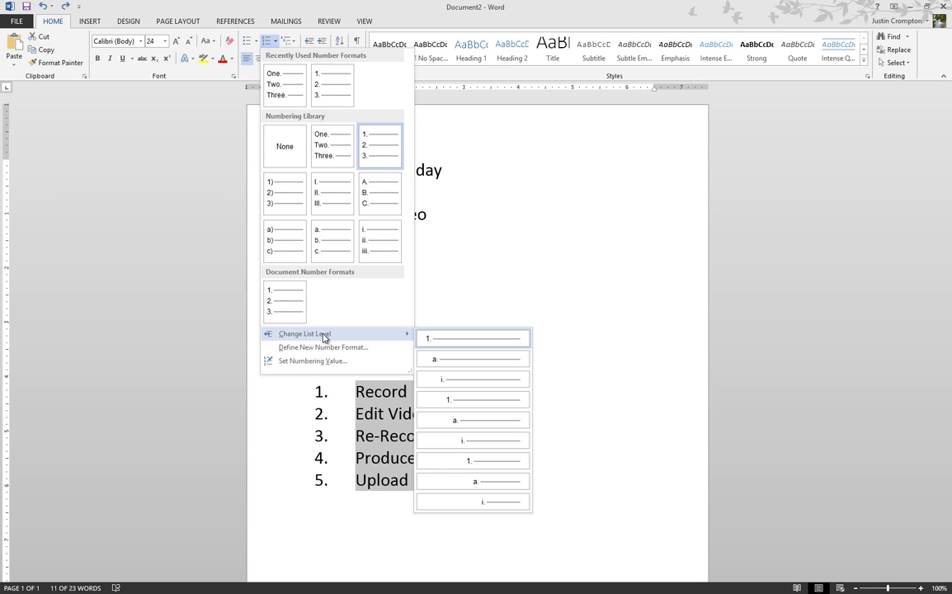
{"action": "left_click", "coordinate": [319, 361]}
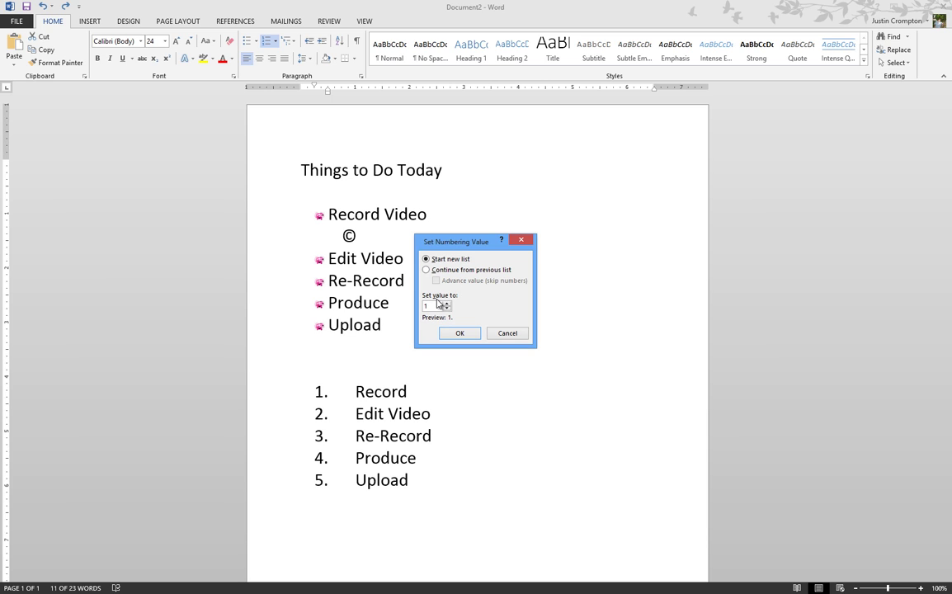
{"action": "left_click_drag", "start_coordinate": [435, 306], "coordinate": [420, 307]}
{"action": "type", "text": "8"}
{"action": "key", "text": "Return"}
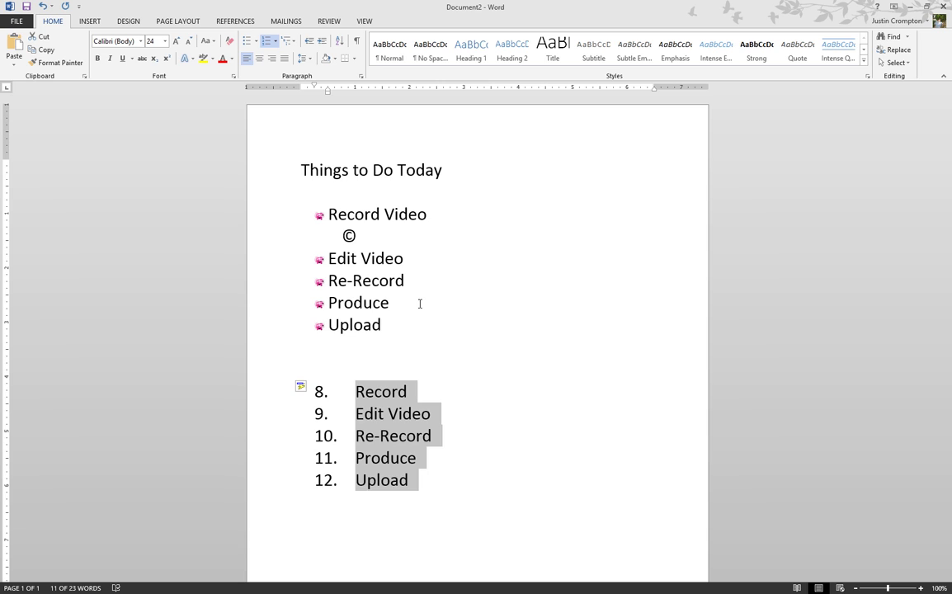
{"action": "key", "text": "ctrl+z"}
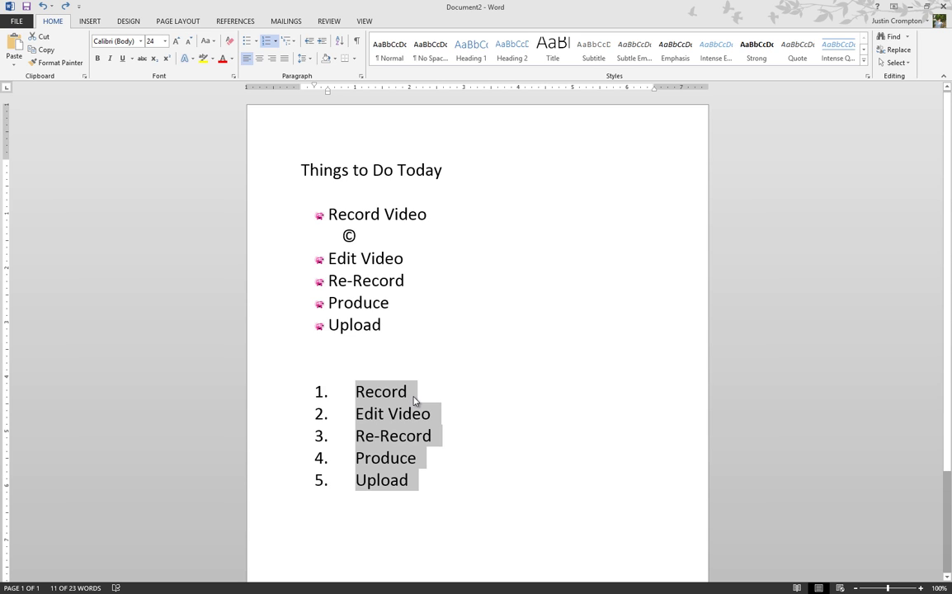
Step: Insert an empty item below "Record" in the numbered list and shift it through the deeper levels, ending at the second level
{"action": "left_click", "coordinate": [414, 400]}
{"action": "key", "text": "Return"}
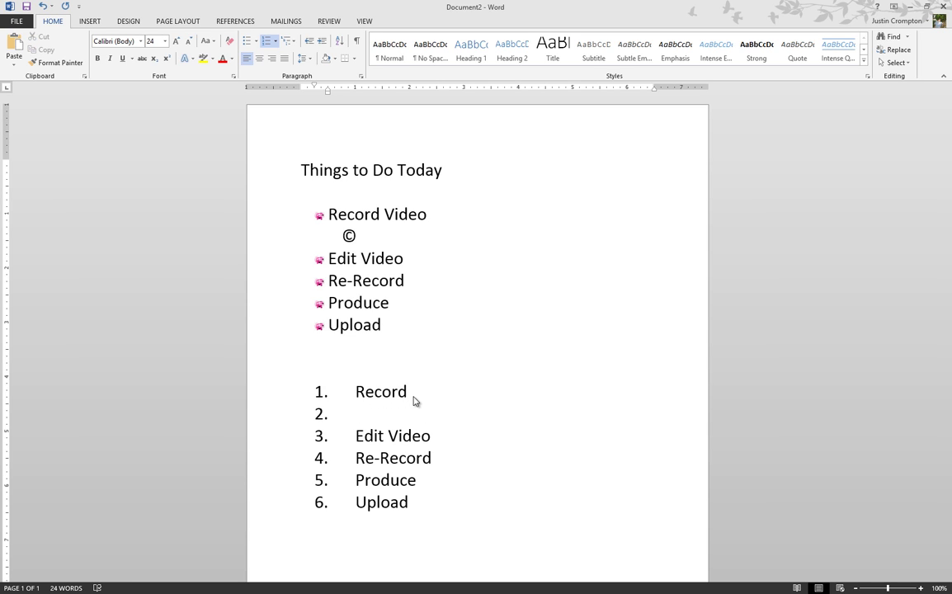
{"action": "key", "text": "Tab"}
{"action": "key", "text": "Tab"}
{"action": "key", "text": "Tab"}
{"action": "key", "text": "Tab"}
{"action": "key", "text": "Tab"}
{"action": "key", "text": "Tab"}
{"action": "key", "text": "shift+Tab"}
{"action": "key", "text": "shift+Tab"}
{"action": "key", "text": "shift+Tab"}
{"action": "key", "text": "shift+Tab"}
{"action": "key", "text": "shift+Tab"}
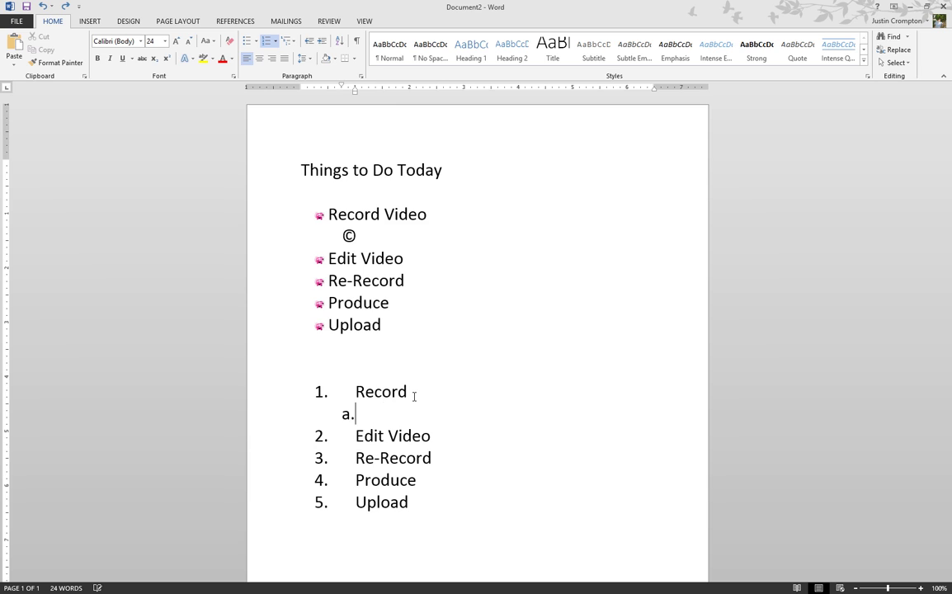
Step: Try the multilevel list with diamond and arrow bullets on the numbered list, and undo it
{"action": "left_click", "coordinate": [287, 41]}
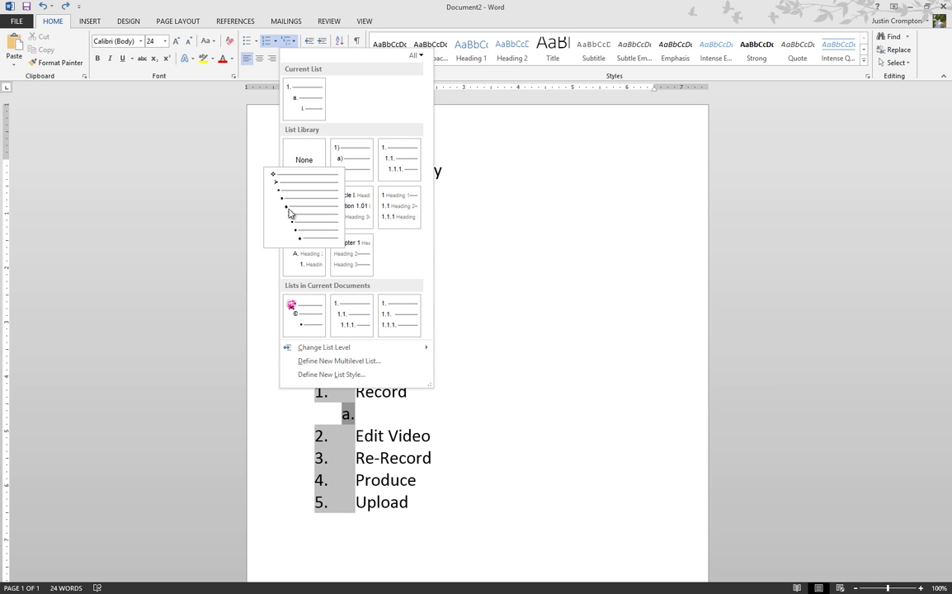
{"action": "left_click", "coordinate": [289, 213]}
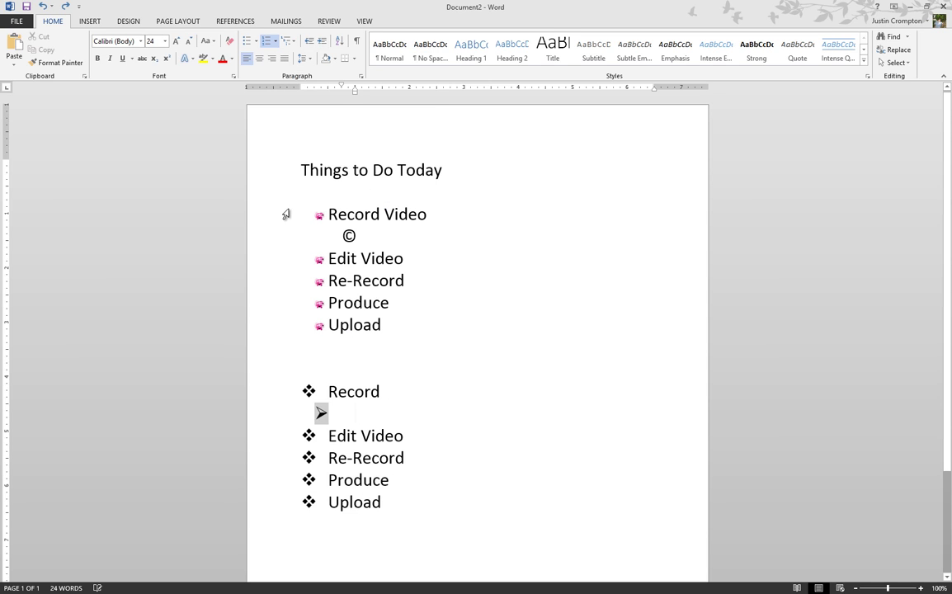
{"action": "left_click", "coordinate": [43, 6]}
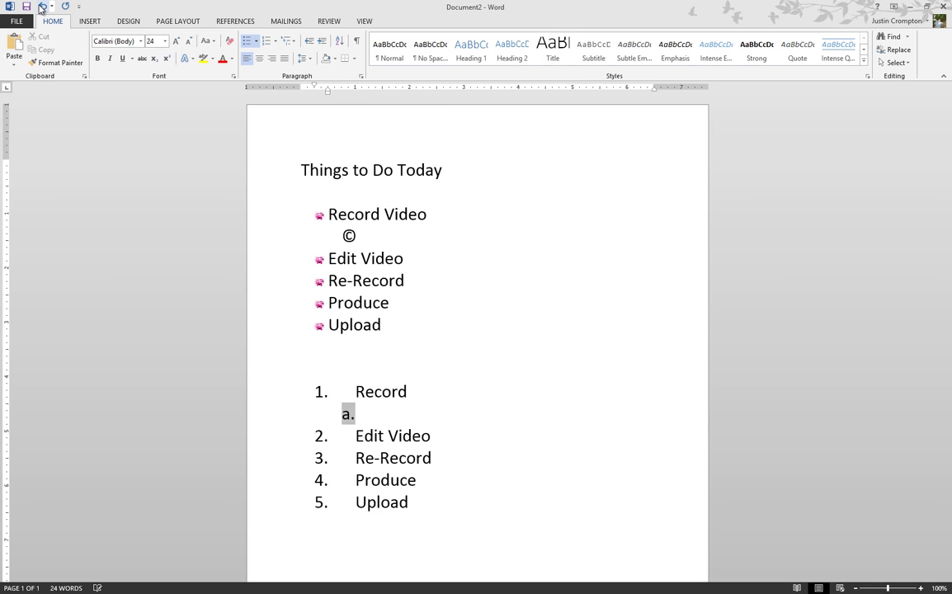
Step: Apply the heading-based multilevel list numbered I., A., 1. to the numbered list
{"action": "left_click", "coordinate": [292, 43]}
{"action": "mouse_move", "coordinate": [399, 173]}
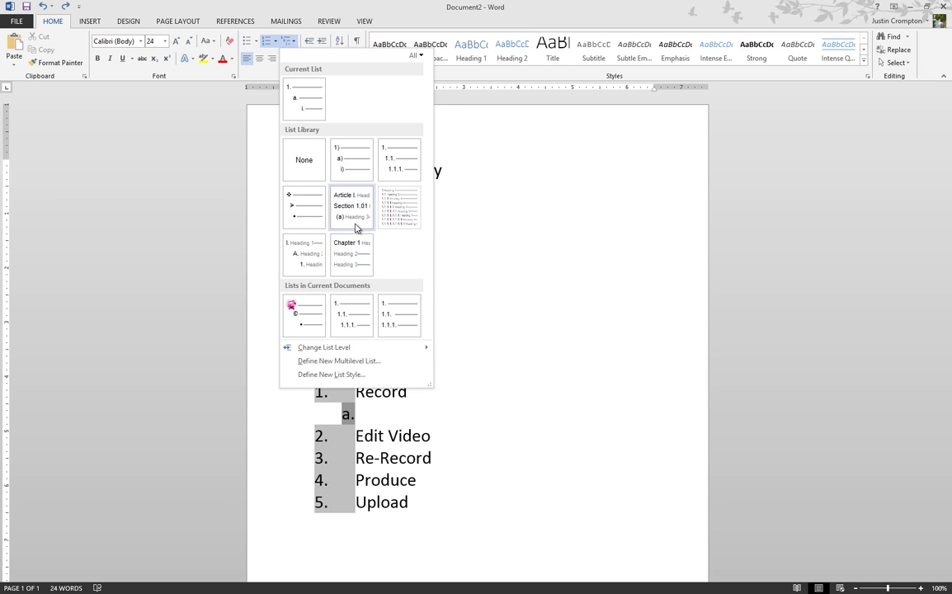
{"action": "mouse_move", "coordinate": [309, 260]}
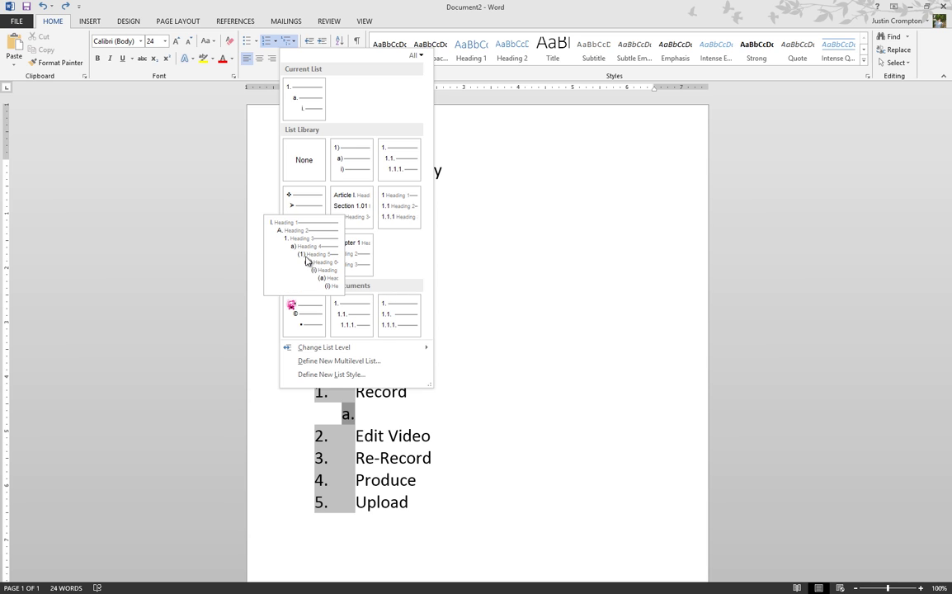
{"action": "left_click", "coordinate": [307, 261]}
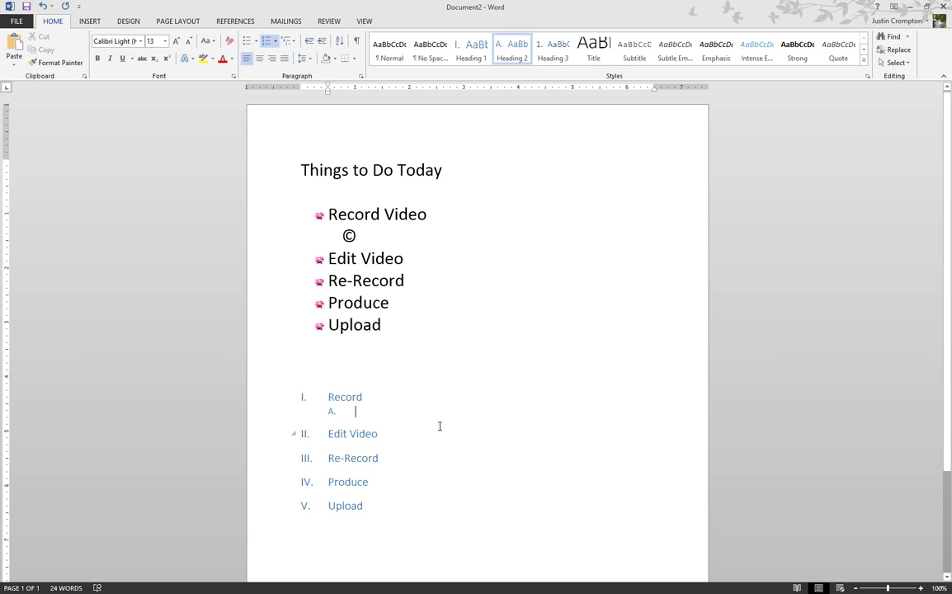
Step: Demote the empty sub-item under "Record" step by step to the ninth list level, Heading 9
{"action": "key", "text": "Tab"}
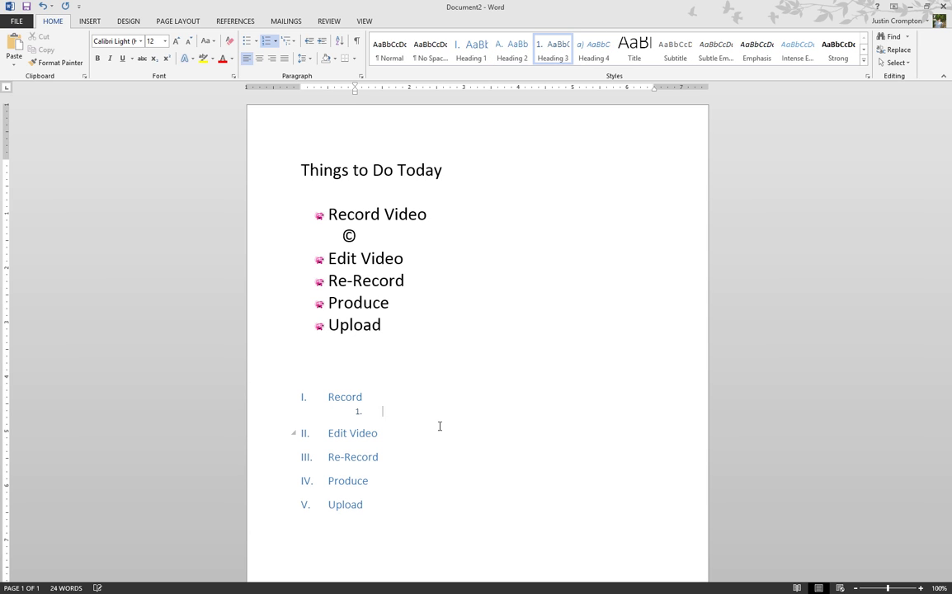
{"action": "key", "text": "Tab"}
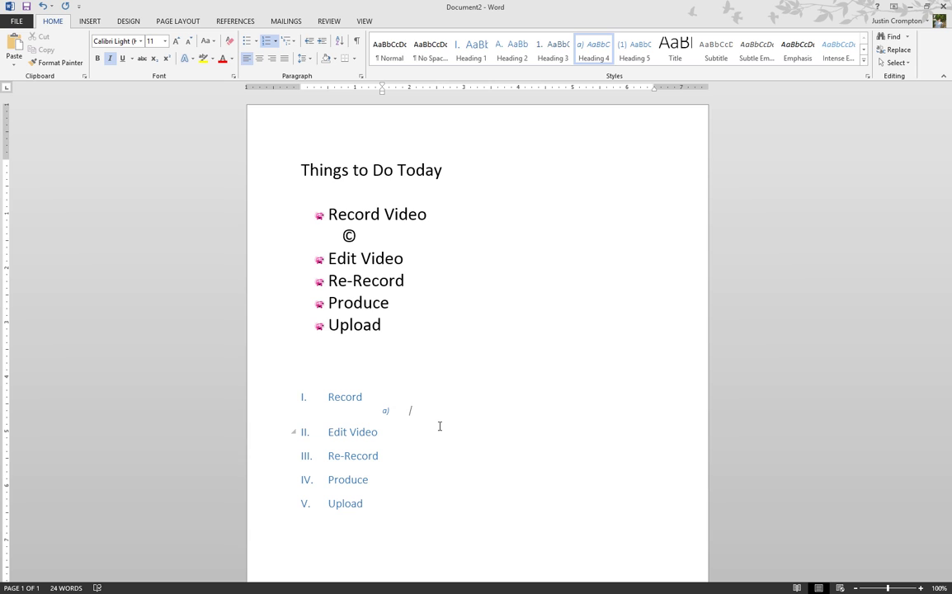
{"action": "key", "text": "Tab"}
{"action": "key", "text": "Tab"}
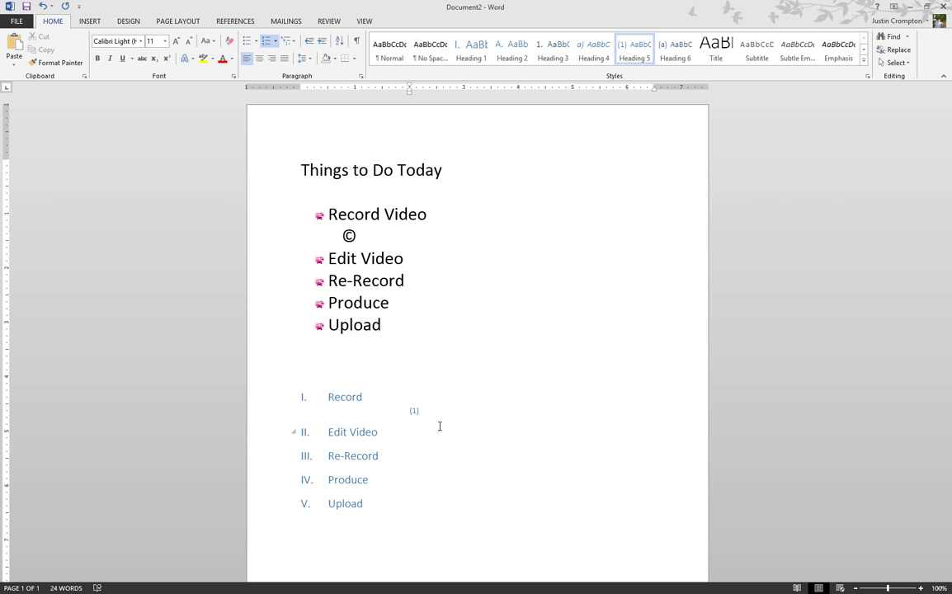
{"action": "key", "text": "Tab"}
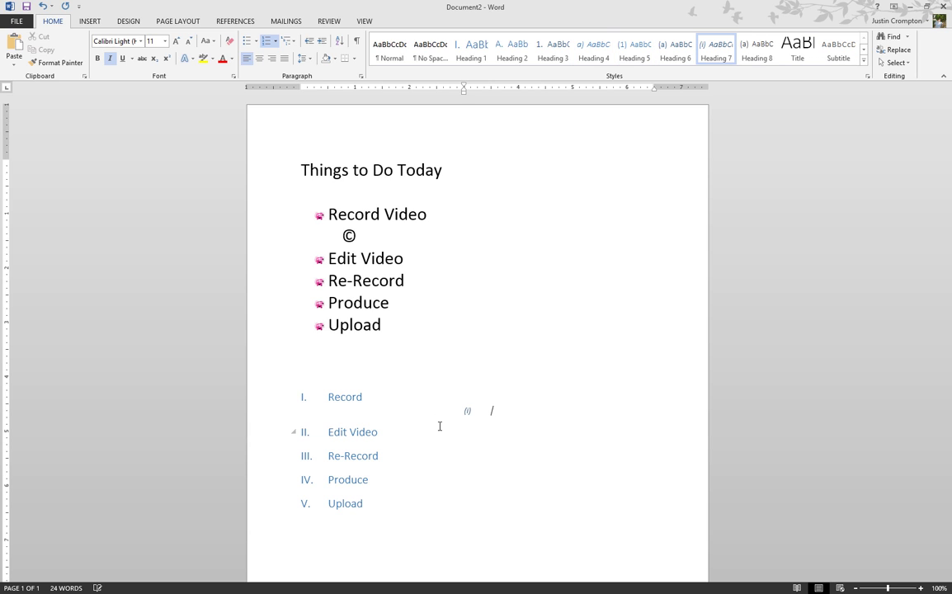
{"action": "key", "text": "Tab"}
{"action": "key", "text": "Tab"}
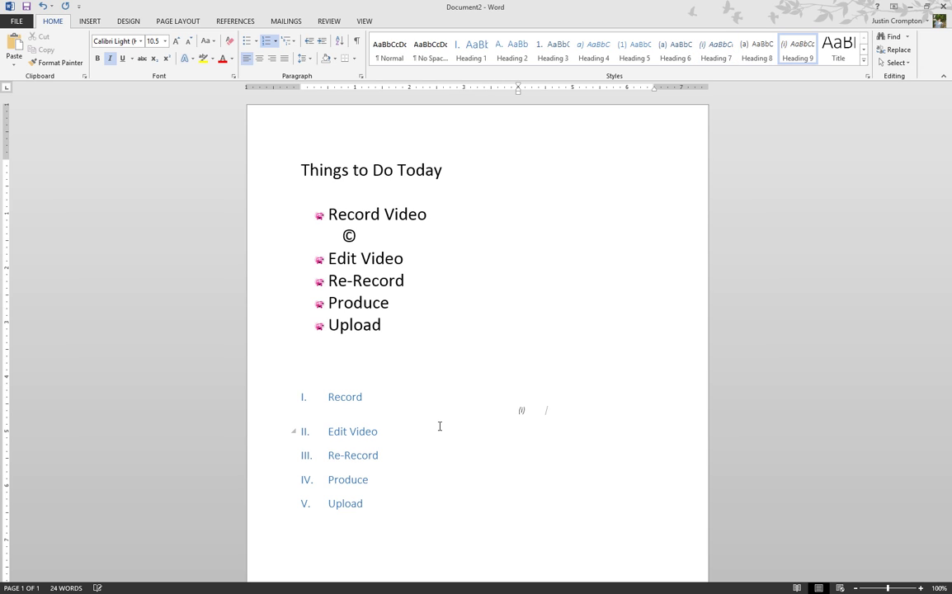
Step: Promote the empty sub-item back up the list levels and undo the heading-based multilevel numbering
{"action": "key", "text": "shift+Tab"}
{"action": "key", "text": "shift+Tab"}
{"action": "key", "text": "shift+Tab"}
{"action": "key", "text": "shift+Tab"}
{"action": "key", "text": "shift+Tab"}
{"action": "key", "text": "shift+Tab"}
{"action": "key", "text": "ctrl+z"}
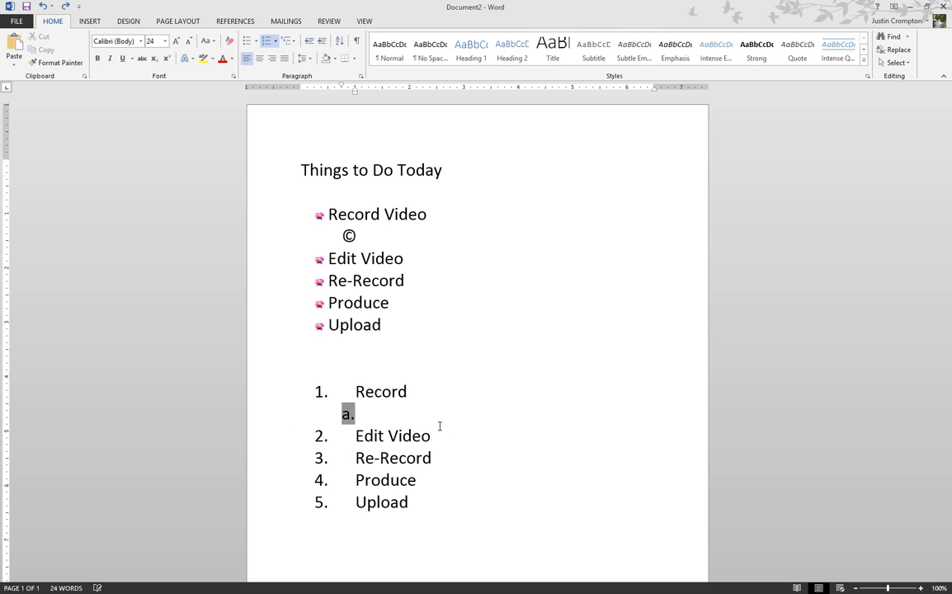
{"action": "key", "text": "Tab"}
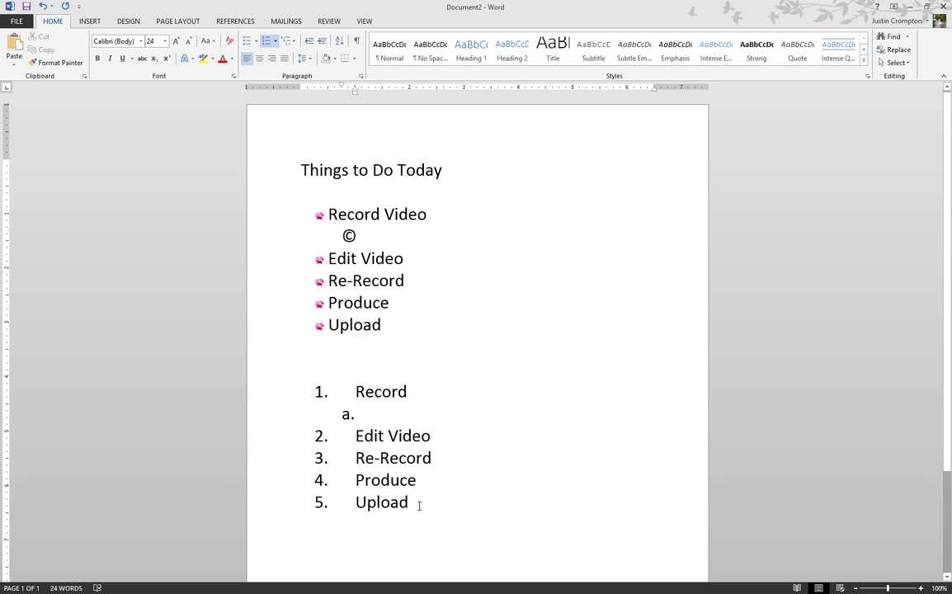
Step: Try sorting the whole numbered list by paragraphs as text in ascending order, and undo the sort
{"action": "left_click", "coordinate": [318, 393], "text": "shift"}
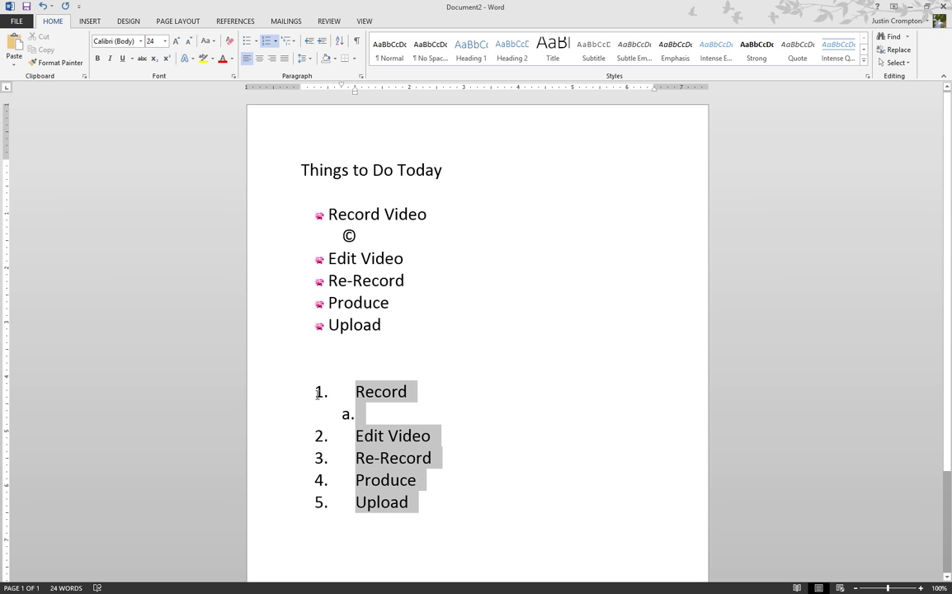
{"action": "left_click", "coordinate": [339, 41]}
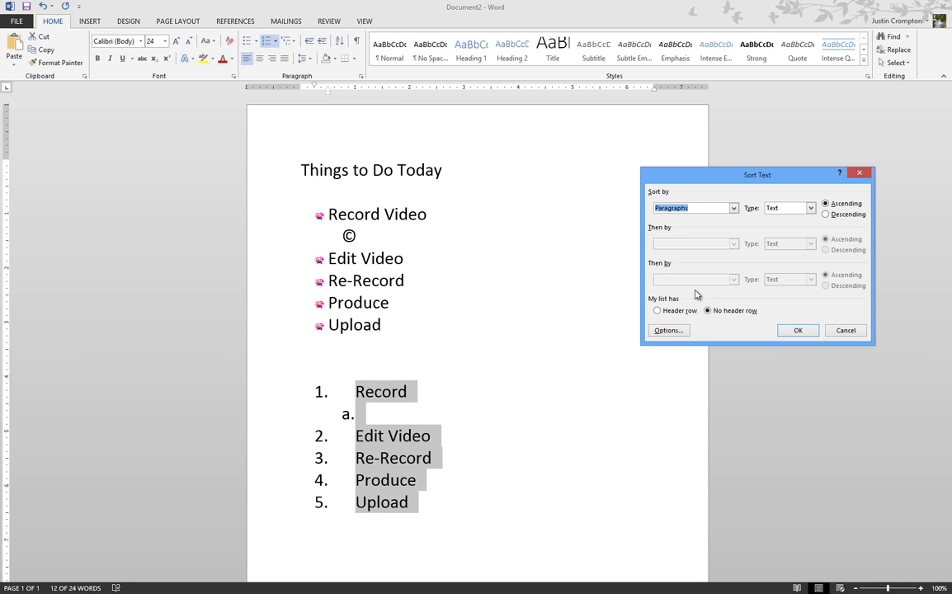
{"action": "left_click", "coordinate": [788, 332]}
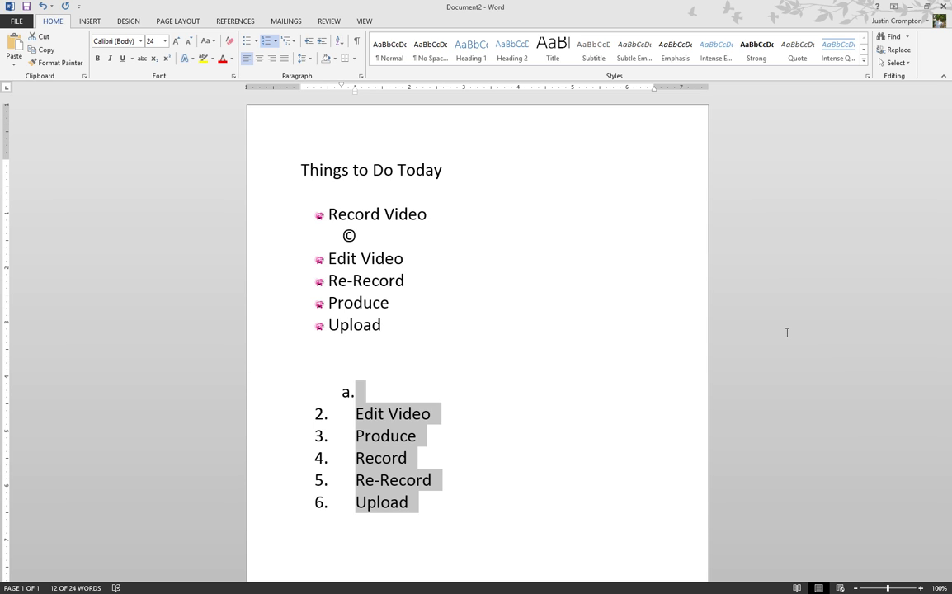
{"action": "key", "text": "ctrl+z"}
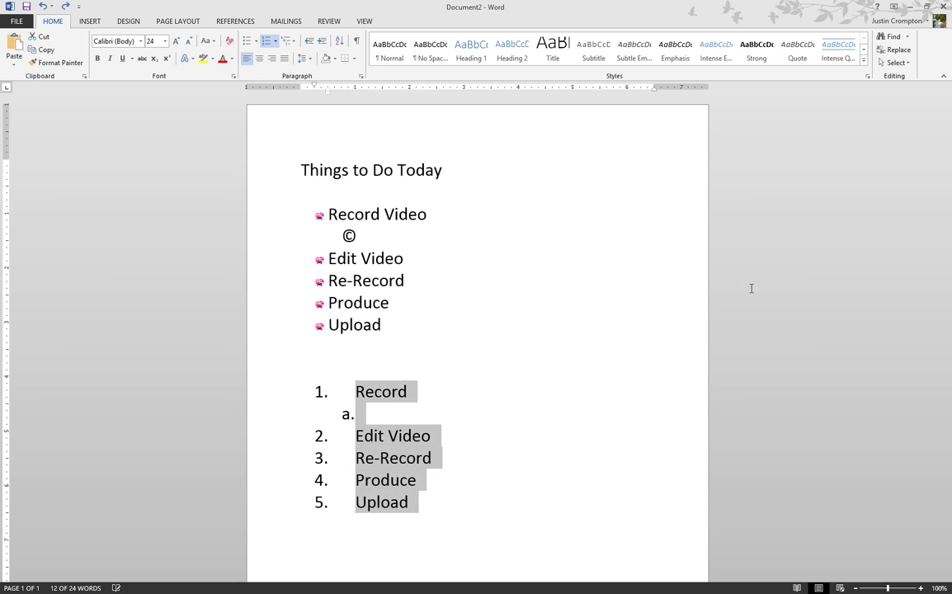
Step: Delete the © sub-item under "Record Video" in the bulleted list
{"action": "left_click_drag", "start_coordinate": [345, 344], "coordinate": [321, 234]}
{"action": "left_click", "coordinate": [355, 237]}
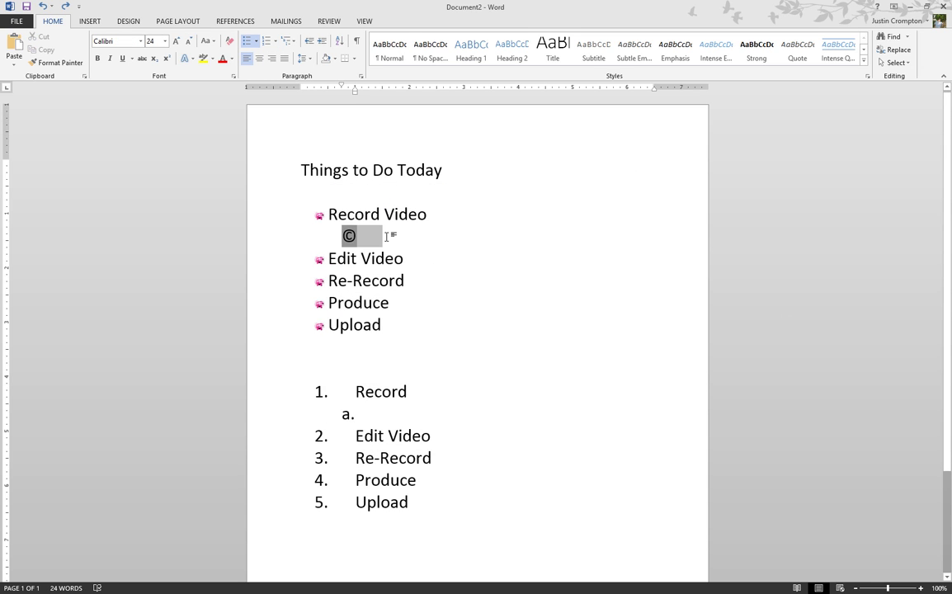
{"action": "key", "text": "BackSpace"}
{"action": "key", "text": "BackSpace"}
{"action": "key", "text": "BackSpace"}
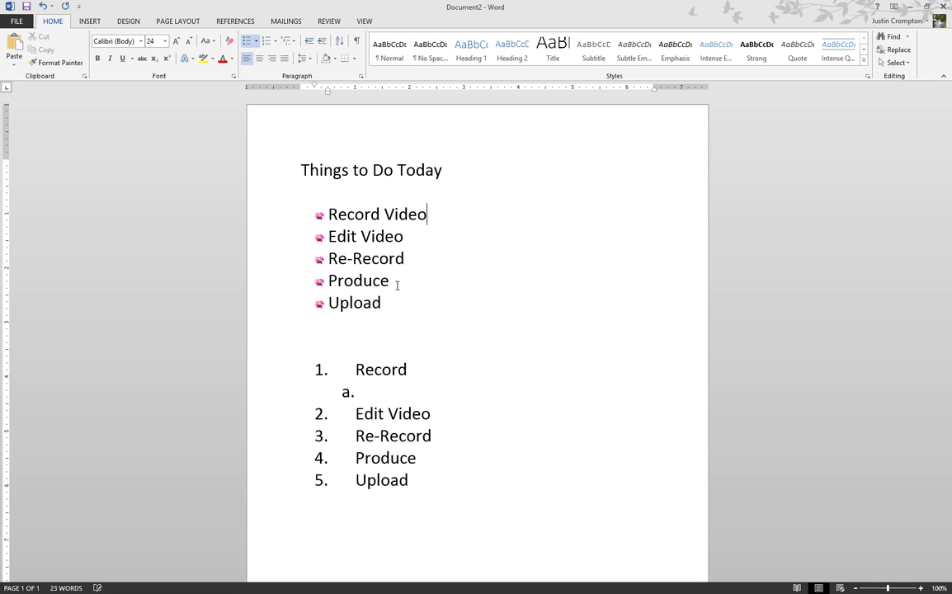
Step: Try sorting the five bulleted items from "Record Video" to "Upload" alphabetically, and undo the sort
{"action": "left_click_drag", "start_coordinate": [396, 303], "coordinate": [309, 204]}
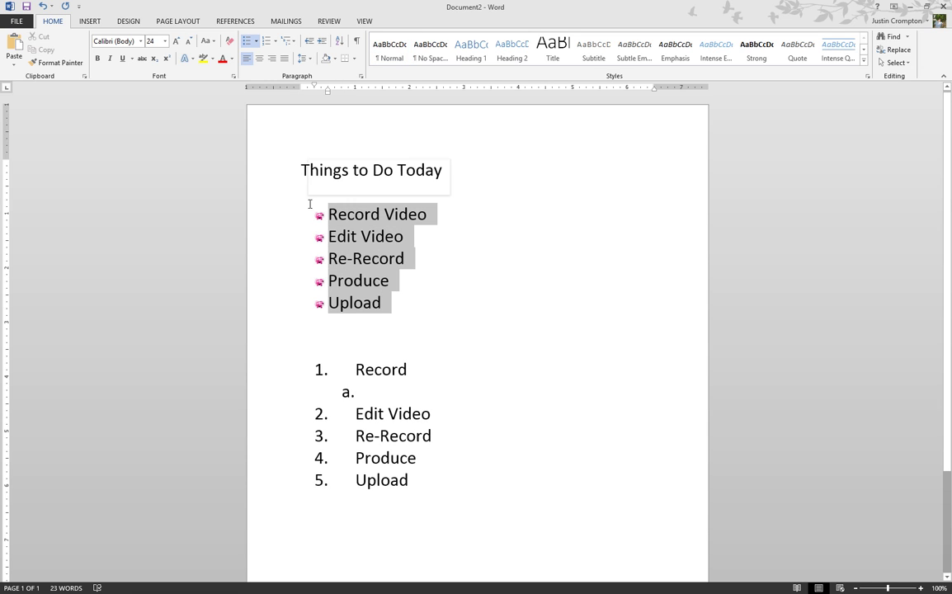
{"action": "left_click", "coordinate": [338, 40]}
{"action": "key", "text": "Return"}
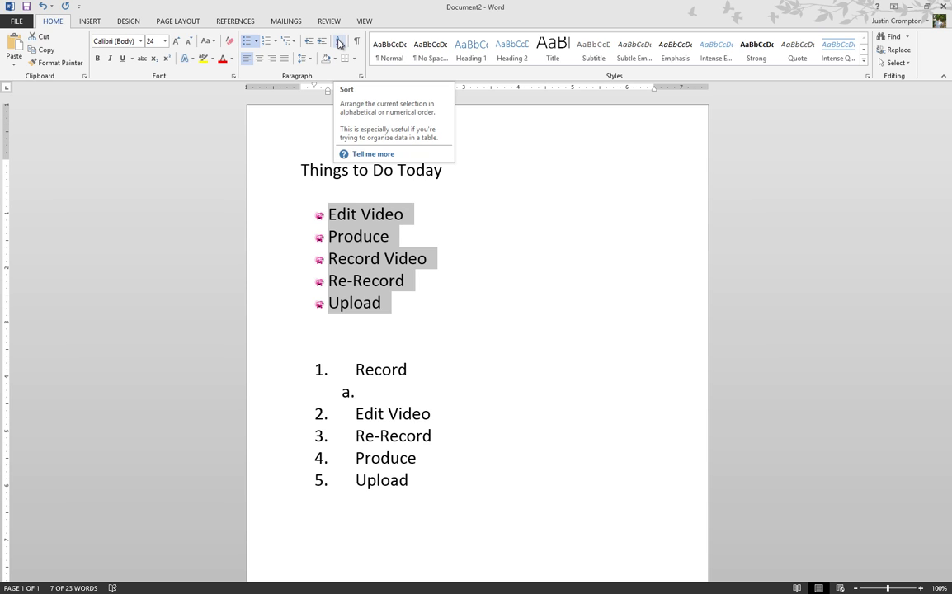
{"action": "key", "text": "ctrl+z"}
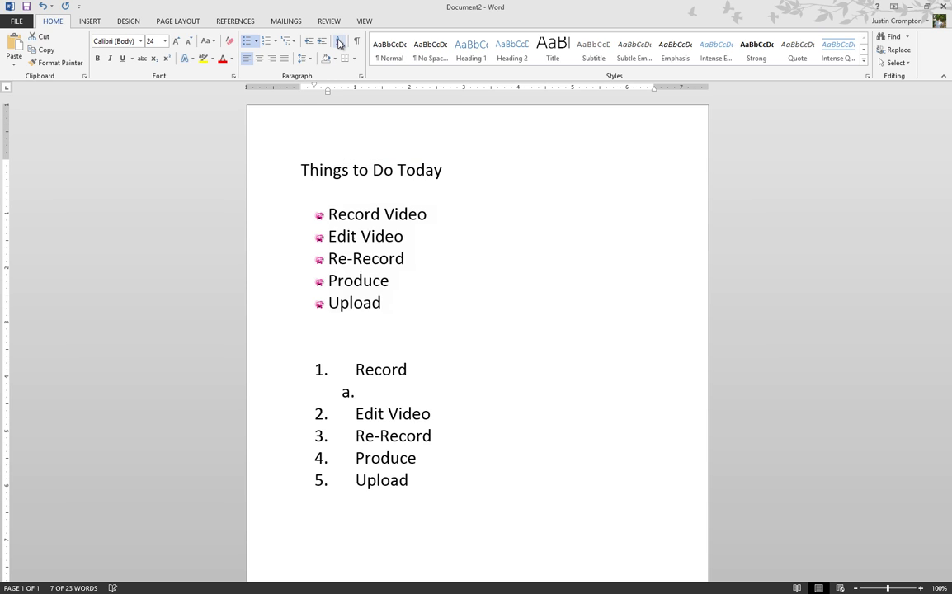